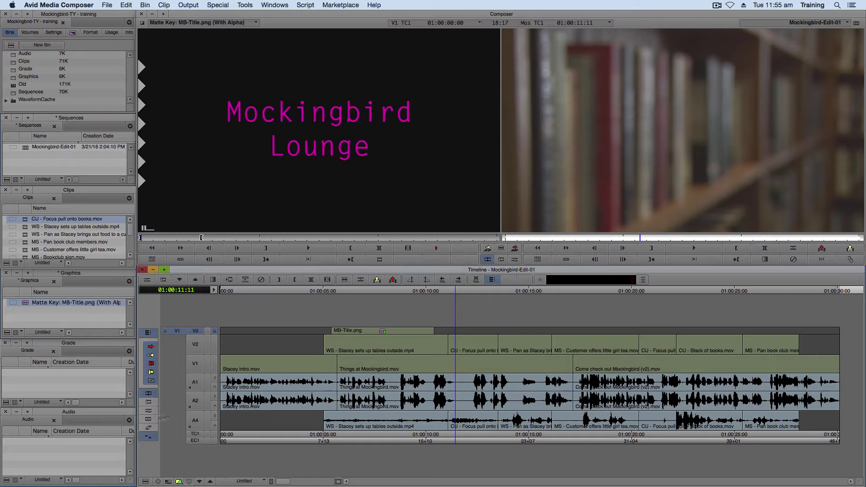
- Import both Two Pip clips (In and Out HD.mov) from Media Drive > Production Resources into the Audio bin
left_click(67, 456)
right_click(66, 456)
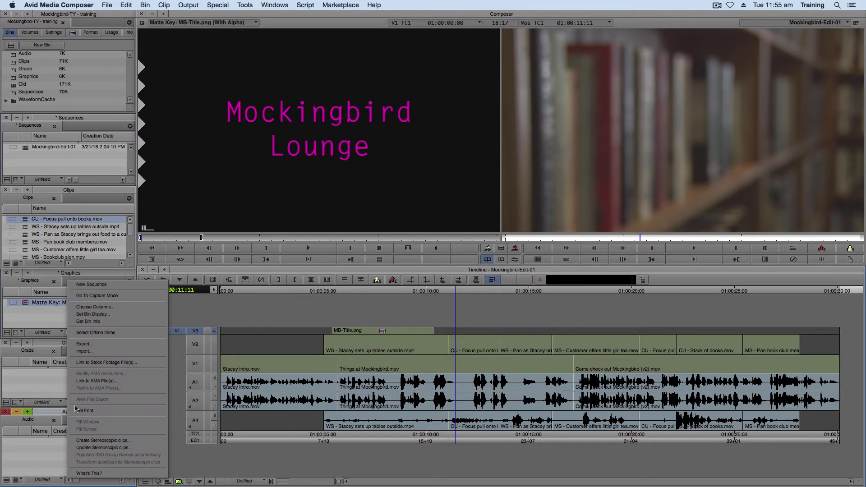
left_click(84, 351)
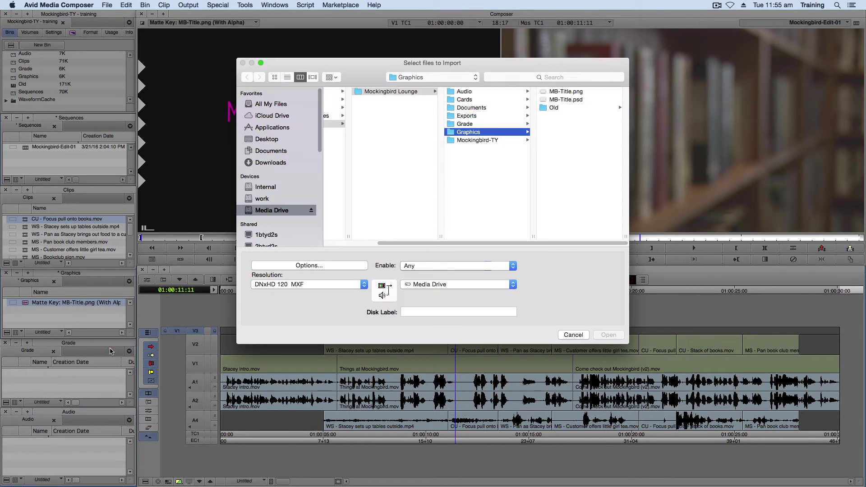
left_click(265, 210)
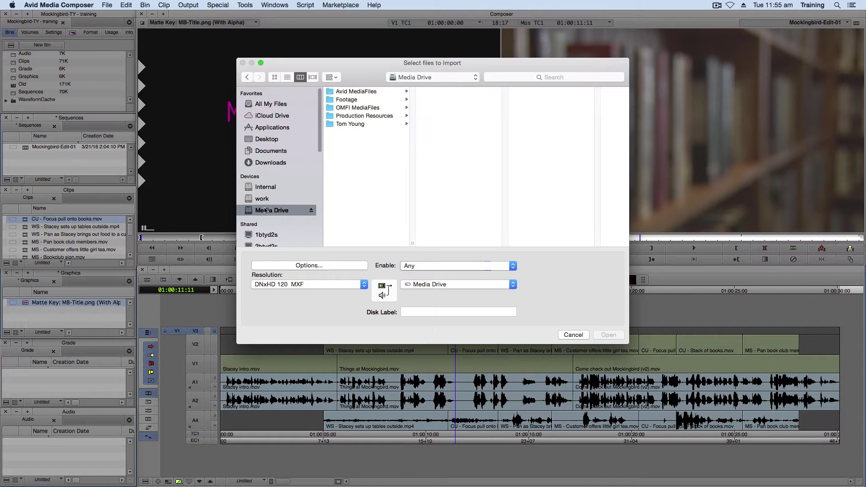
left_click(358, 117)
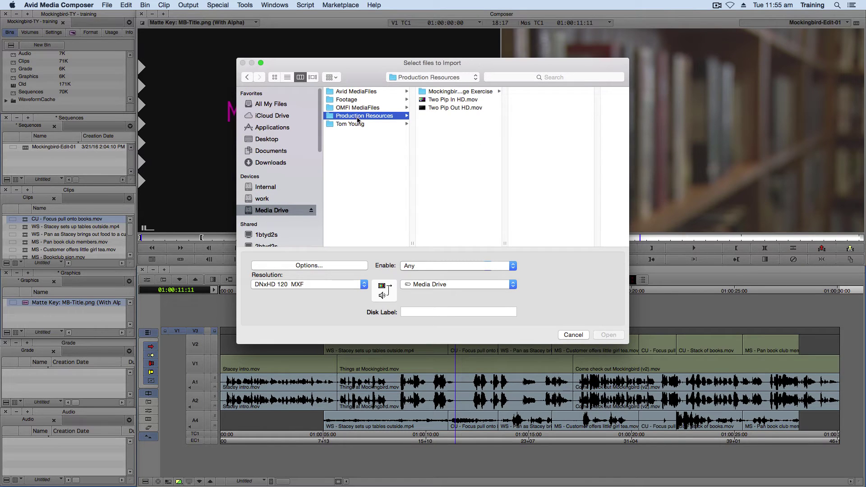
left_click(438, 108)
left_click(440, 103, "shift")
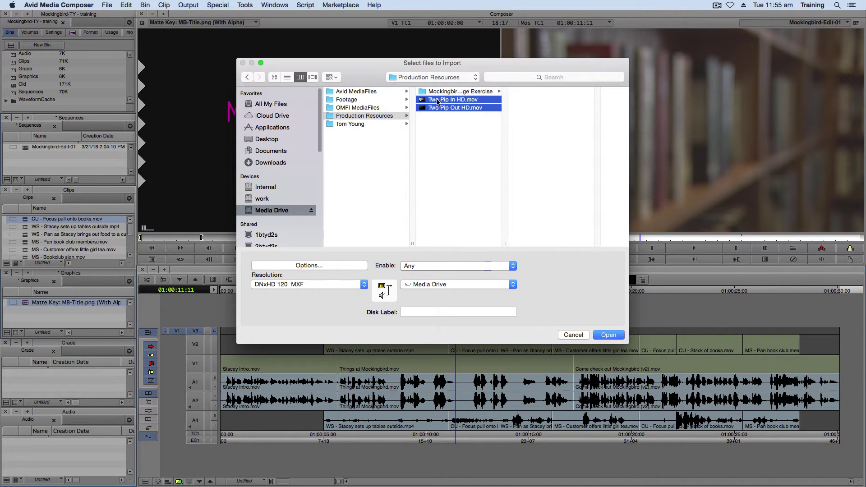
left_click(608, 335)
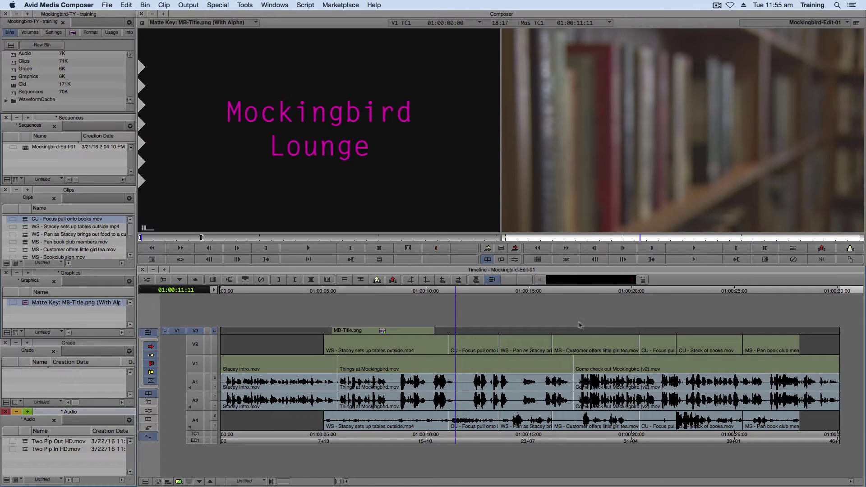
- Park at the sequence start, load Two Pip In HD.mov and patch it to V1, enabling V2 and V3
left_click_drag(437, 296, 215, 303)
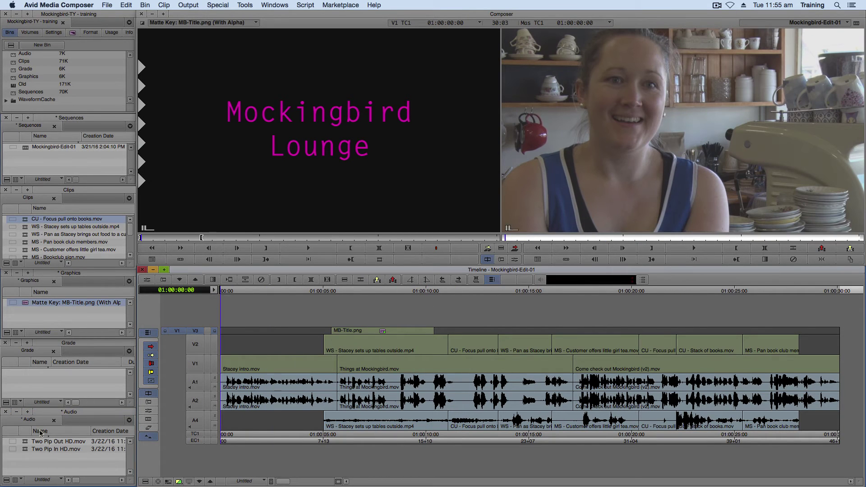
double_click(25, 453)
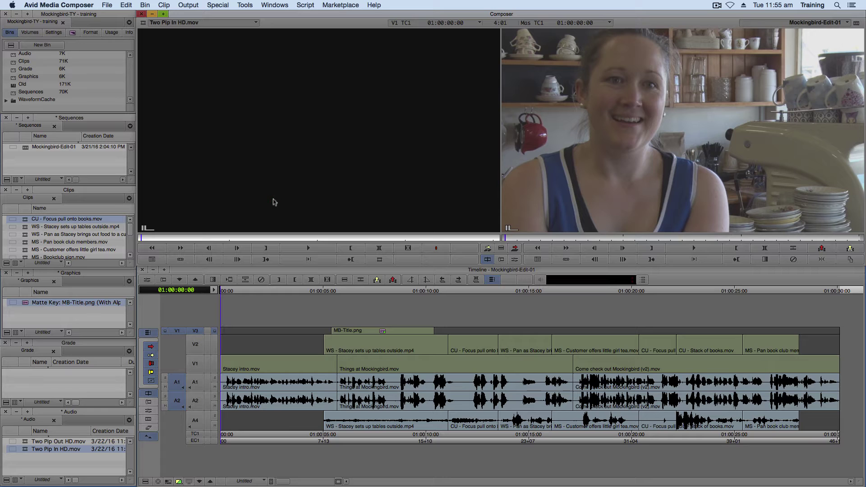
left_click_drag(178, 331, 195, 369)
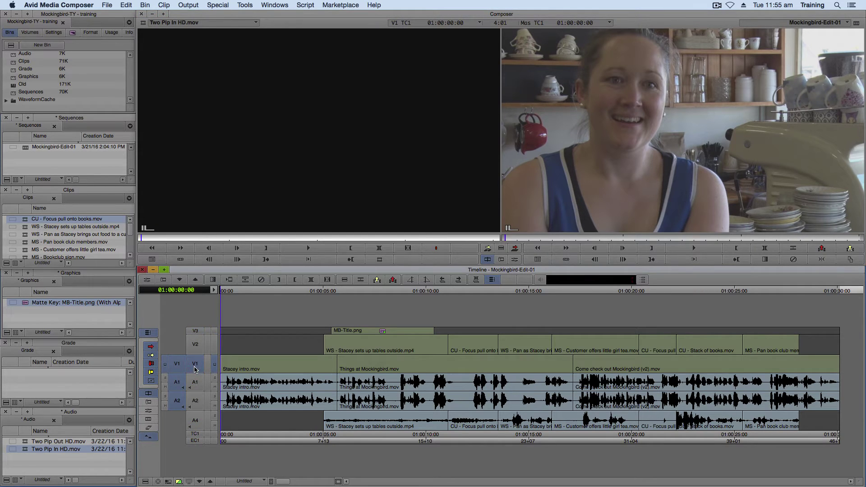
left_click(253, 203)
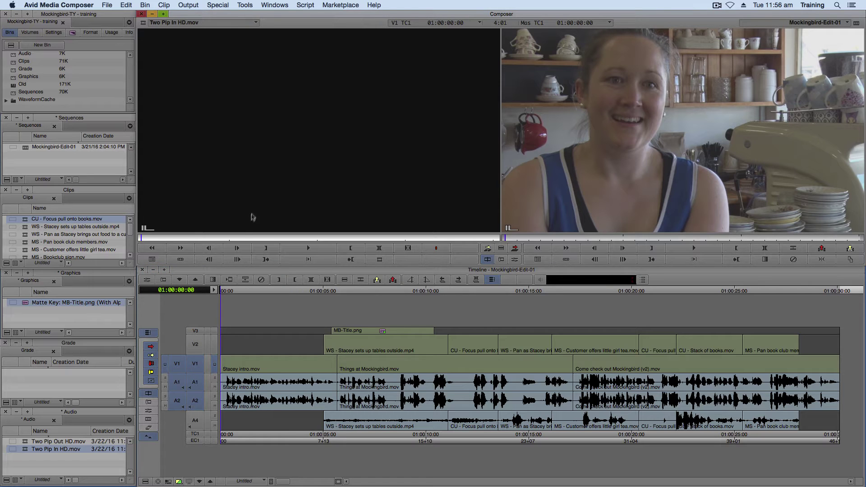
left_click(199, 347)
left_click(199, 333)
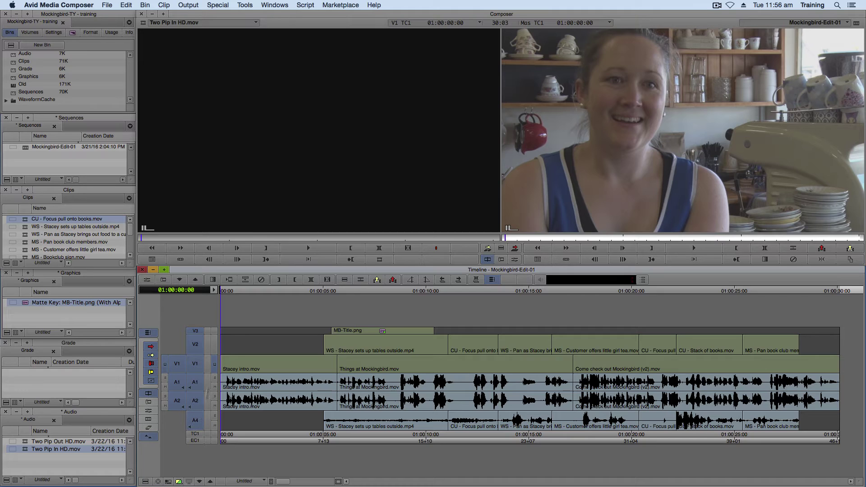
- Splice Two Pip In HD.mov in at the sequence start and play it back
left_click(287, 189)
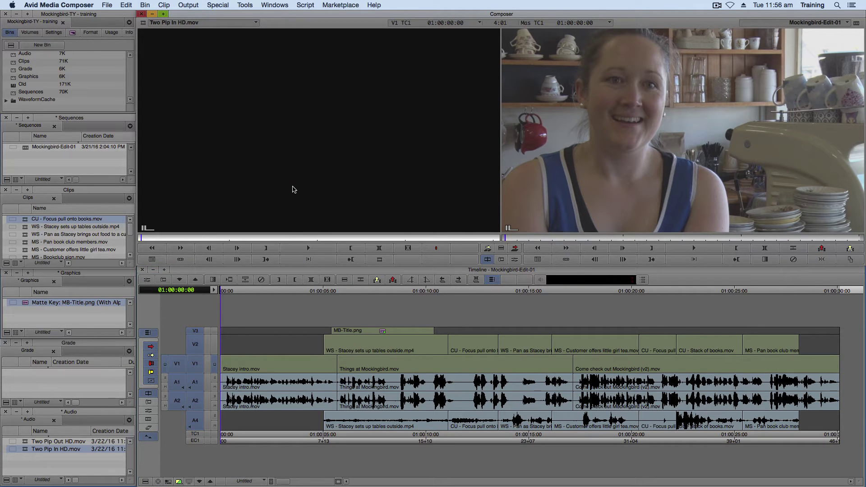
key("v")
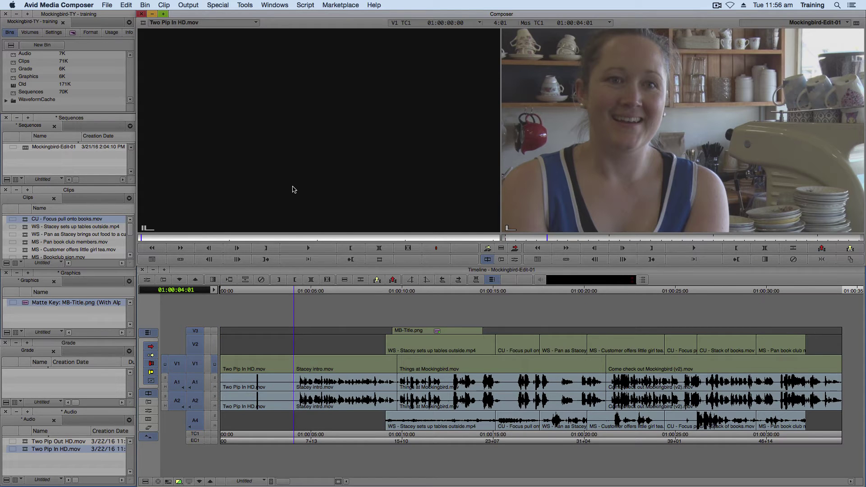
left_click(217, 291)
key("space")
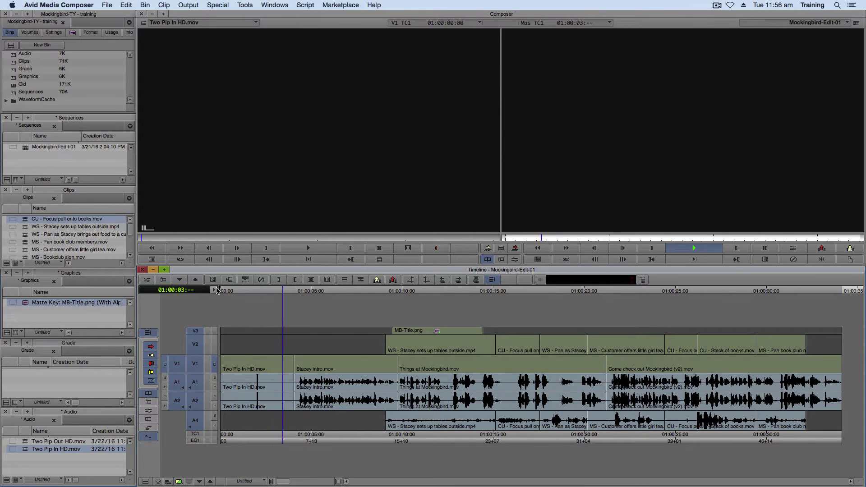
- Splice Two Pip Out HD.mov after the last clip and play back the ending near 01:00:32
key("space")
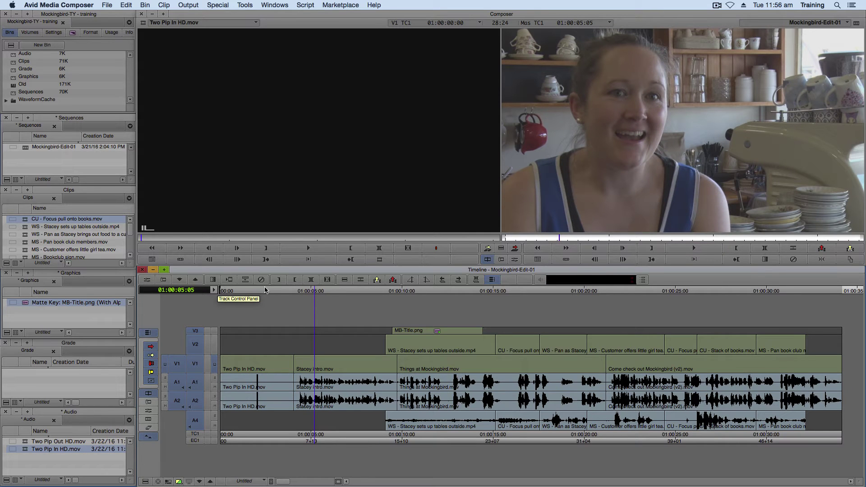
key("s")
key("End")
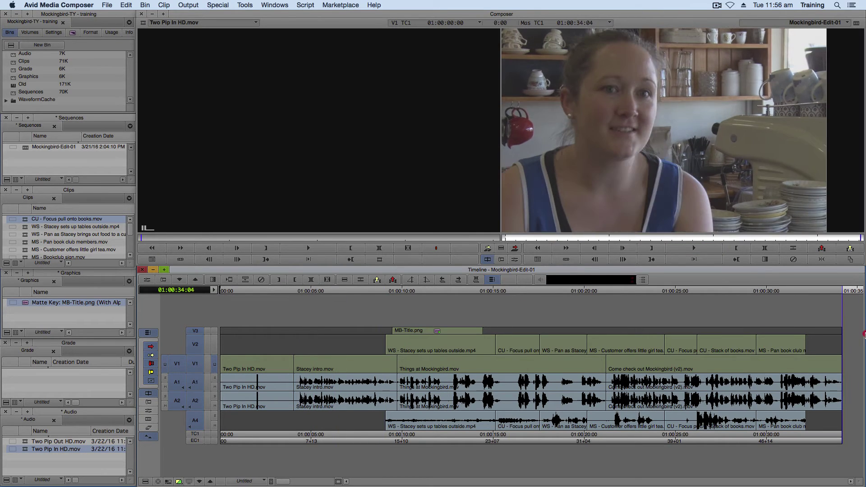
double_click(25, 443)
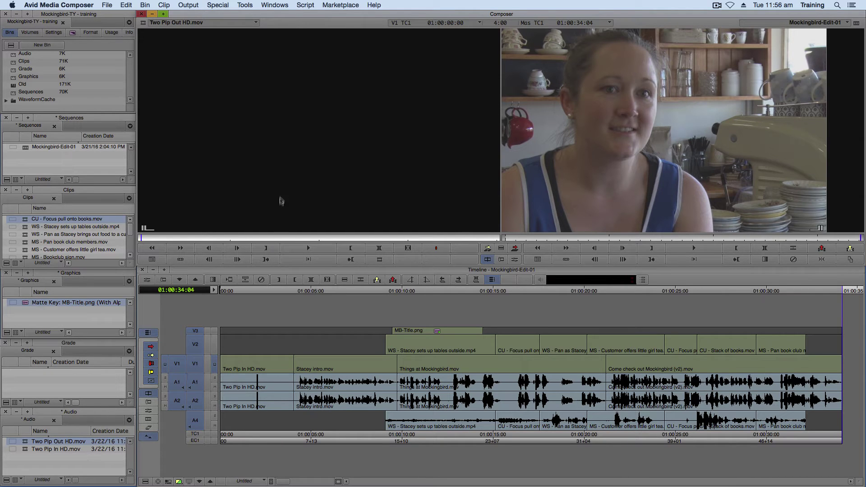
key("v")
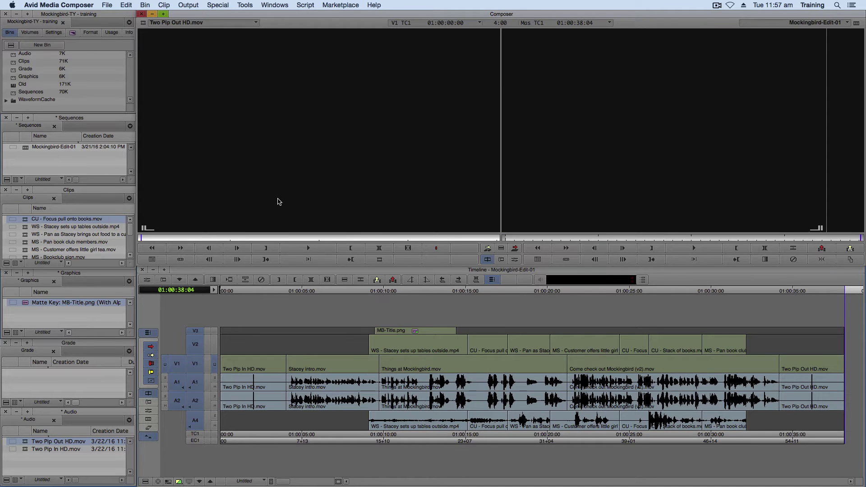
left_click(756, 291)
key("space")
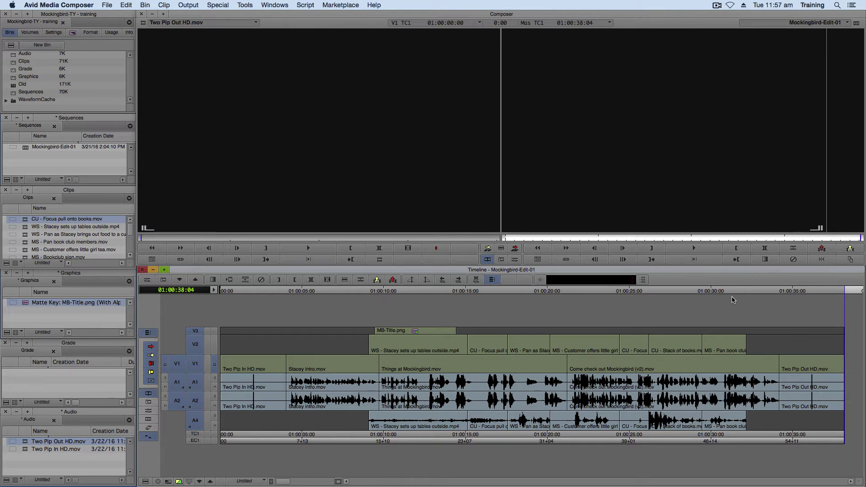
- Add a new V4 video track to the timeline and select it
right_click(200, 311)
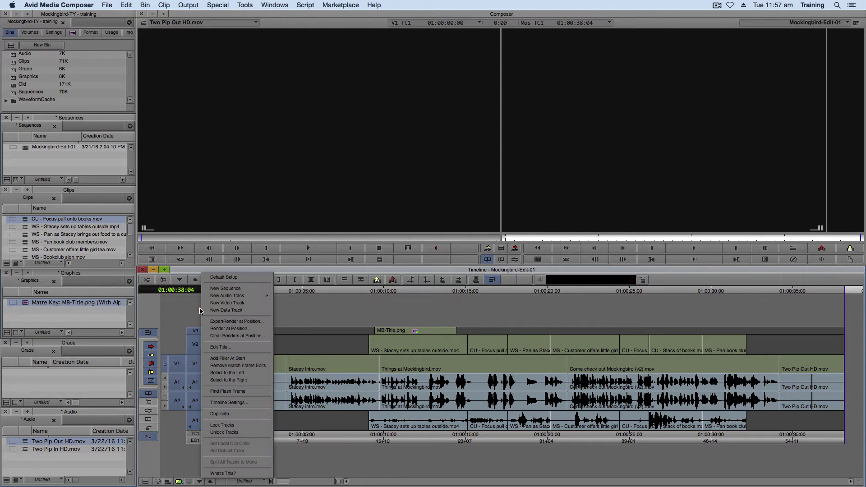
left_click(219, 303)
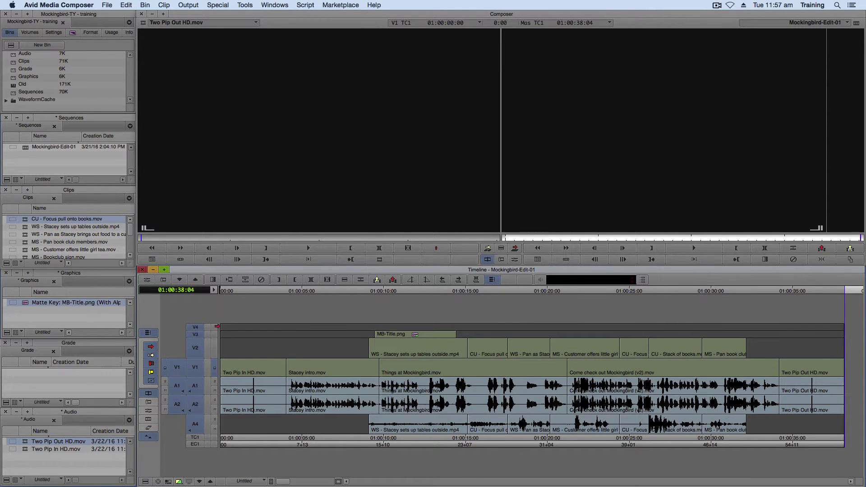
left_click(241, 326)
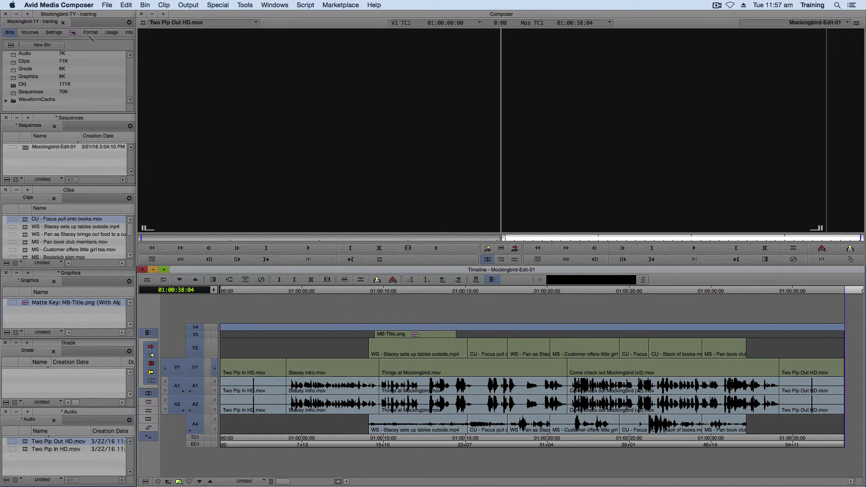
- Apply the Generator's Timecode Burn-In effect to the V4 filler
left_click(73, 34)
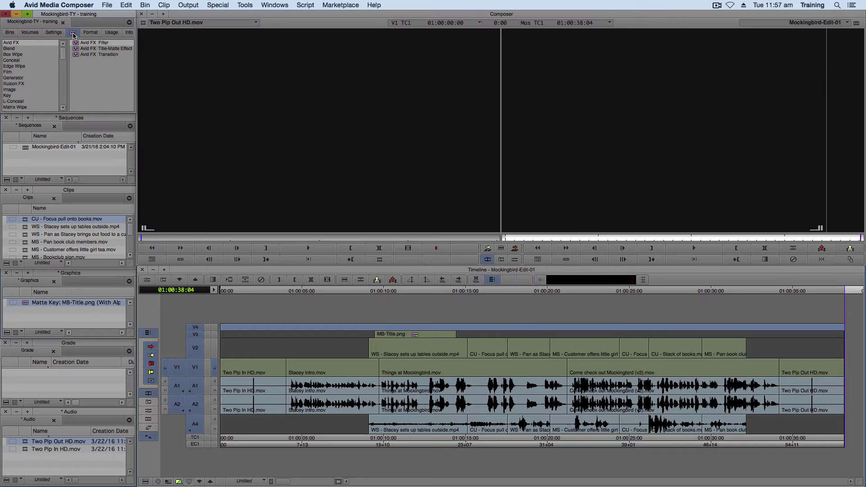
left_click(23, 78)
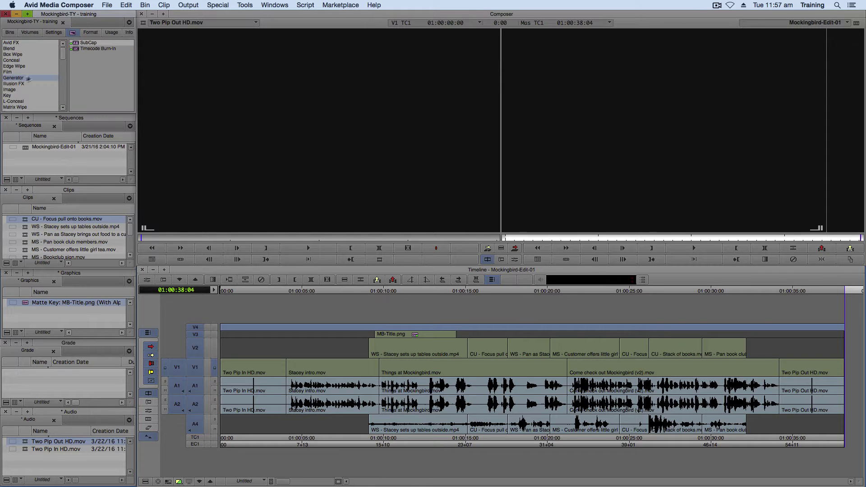
mouse_move(93, 51)
left_mouse_down()
mouse_move(172, 119)
mouse_move(252, 242)
mouse_move(266, 329)
left_mouse_up()
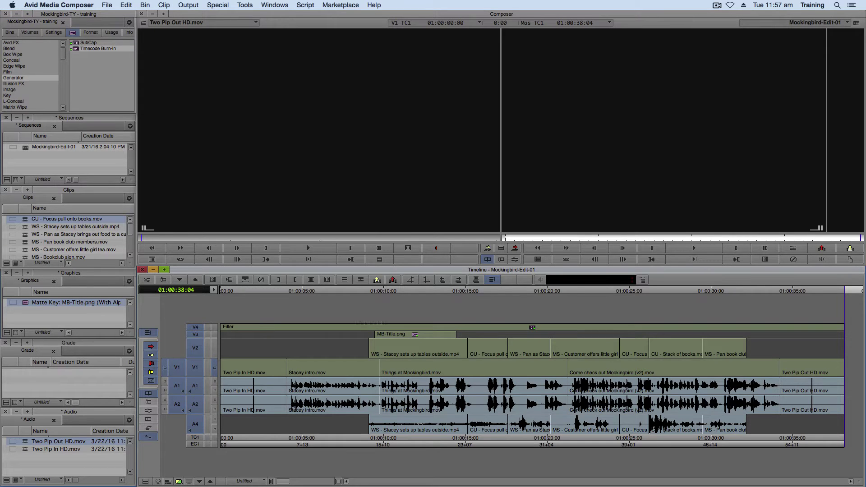
left_click(547, 291)
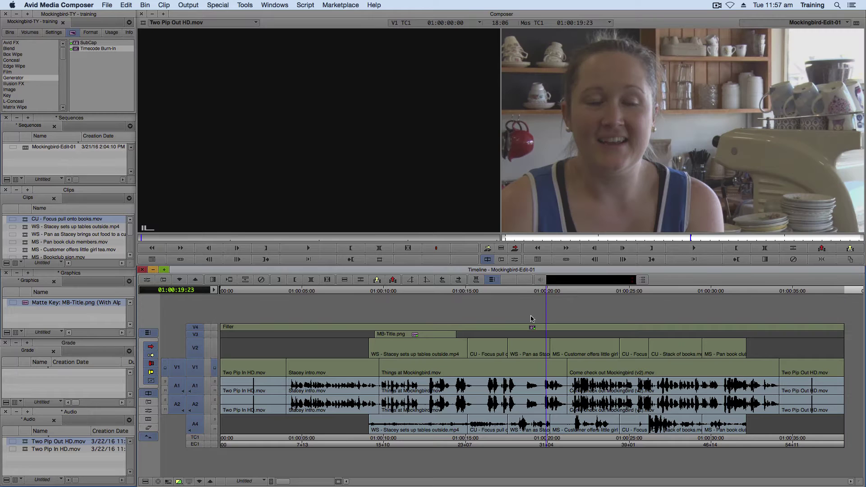
left_click(528, 302)
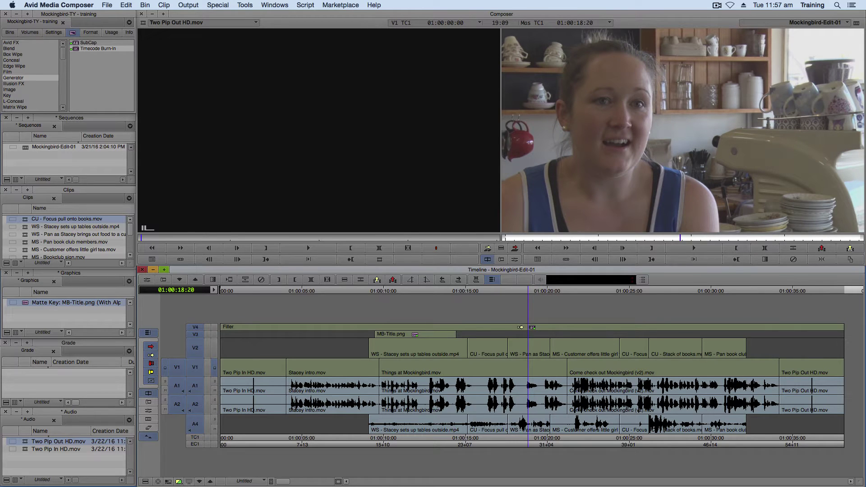
left_click(529, 327)
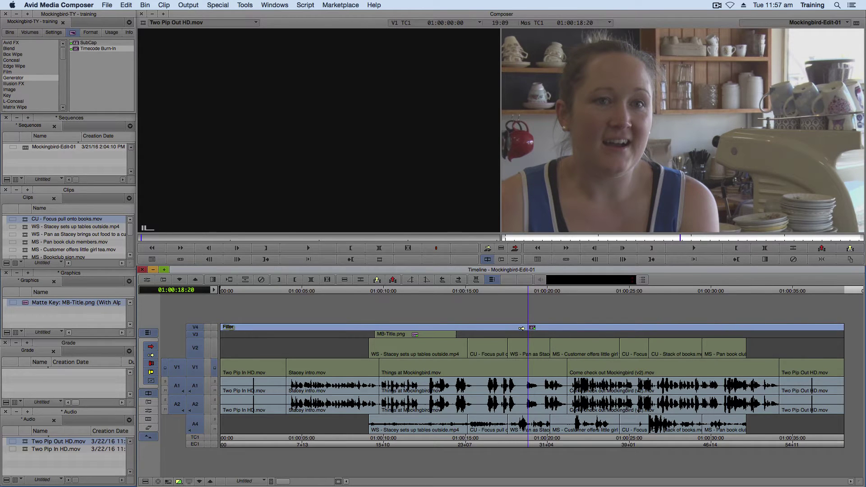
- At 01:00:18:10, enable Display 1 of the Timecode Burn-In and drag the readout lower right
left_click(147, 280)
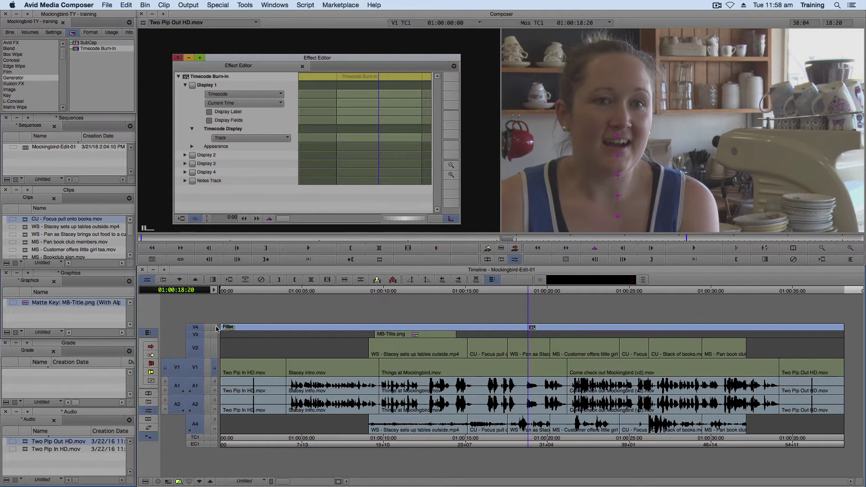
left_click(216, 328)
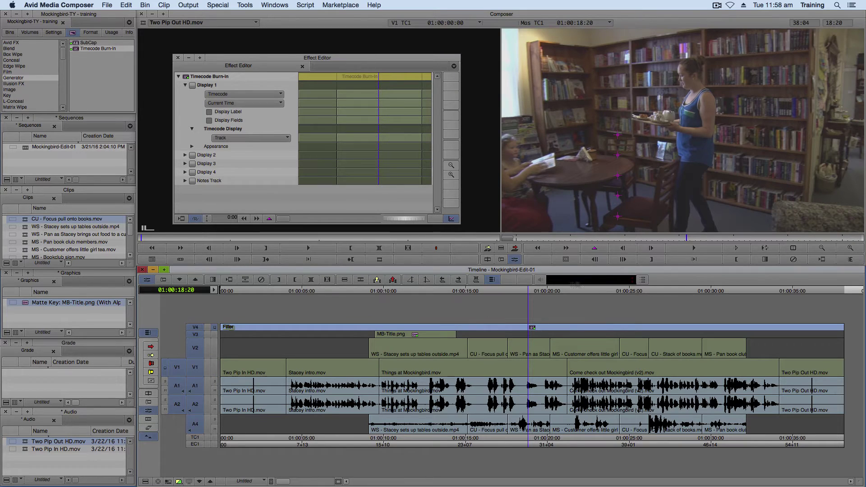
left_click(520, 292)
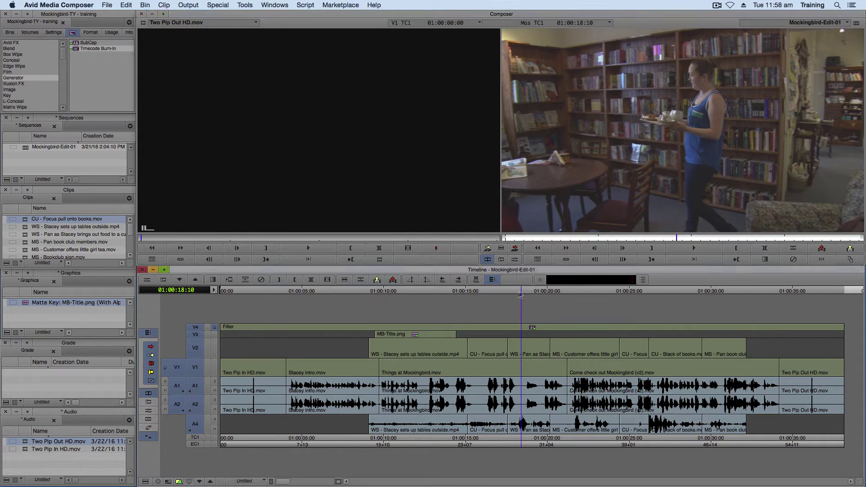
left_click(147, 279)
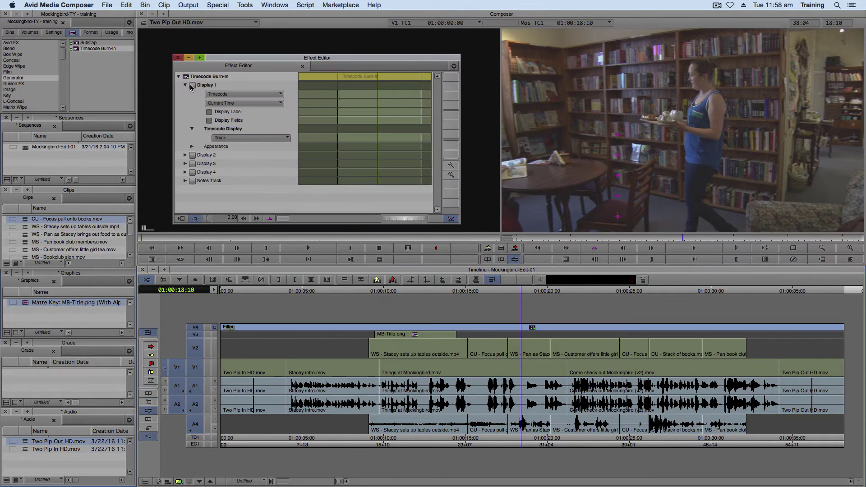
left_click(193, 86)
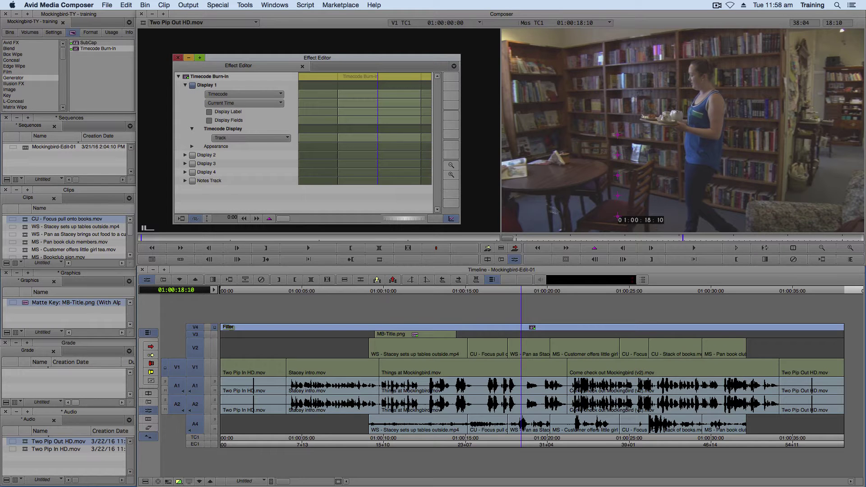
left_click(619, 218)
left_click_drag(655, 213, 667, 212)
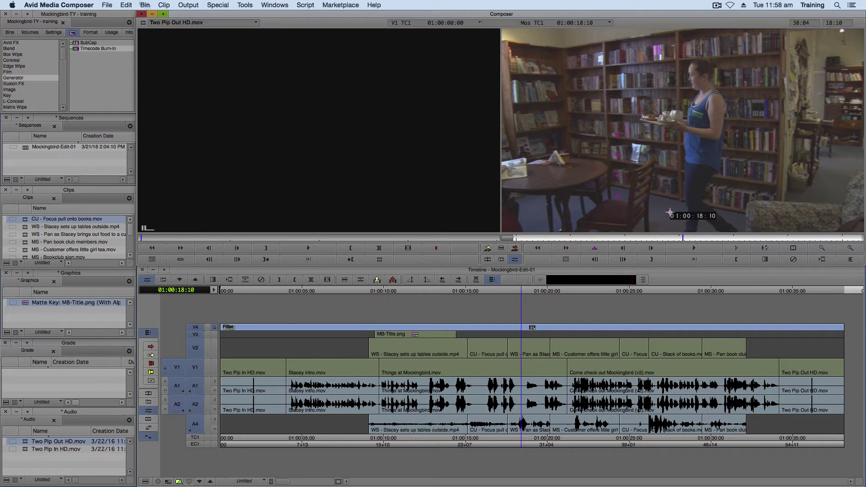
- Set up an Export To Pro Tools export with video tracks excluded and audio embedded in the AAF
left_click(107, 5)
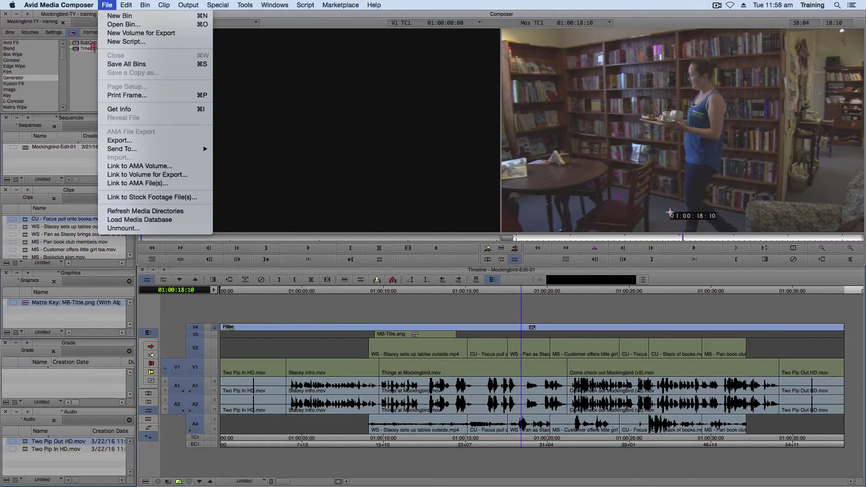
left_click(133, 140)
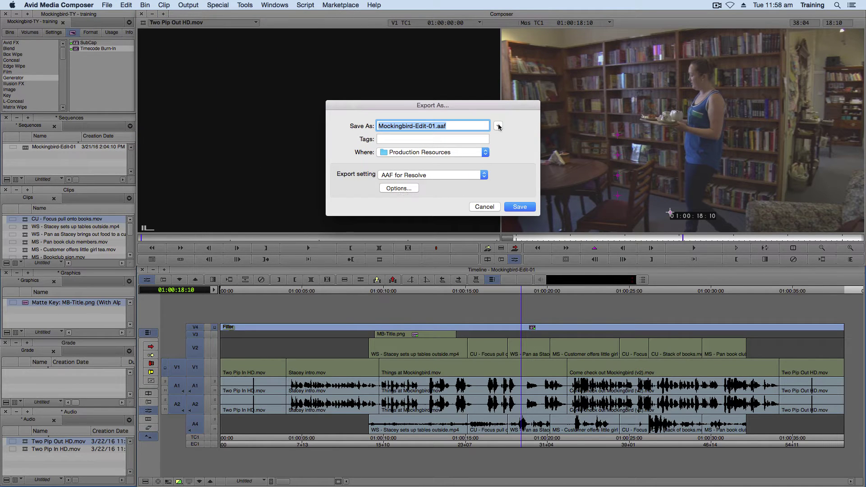
left_click(498, 126)
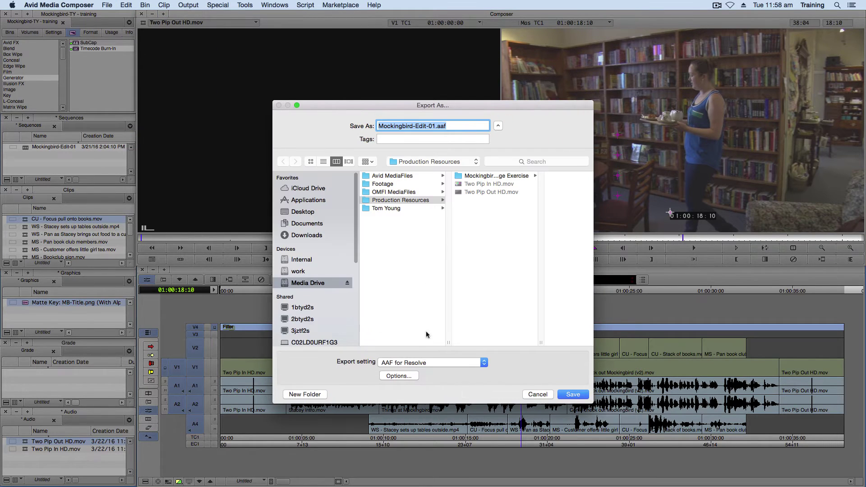
left_click(424, 365)
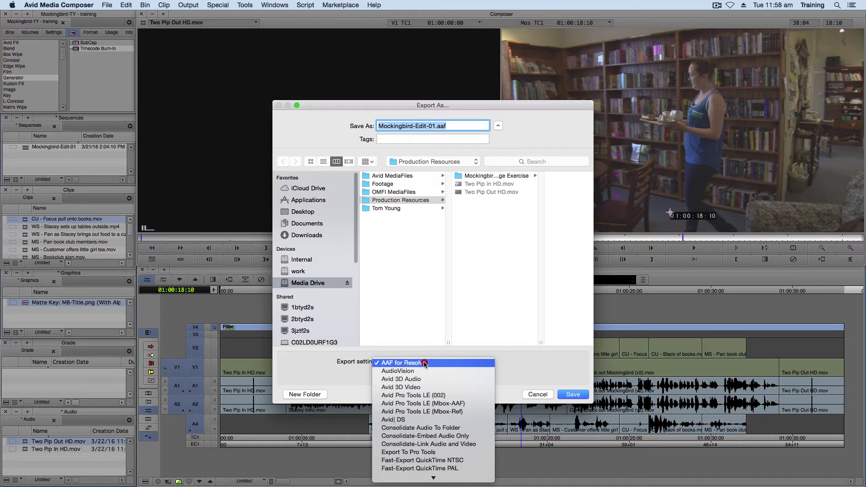
left_click(424, 452)
left_click(399, 376)
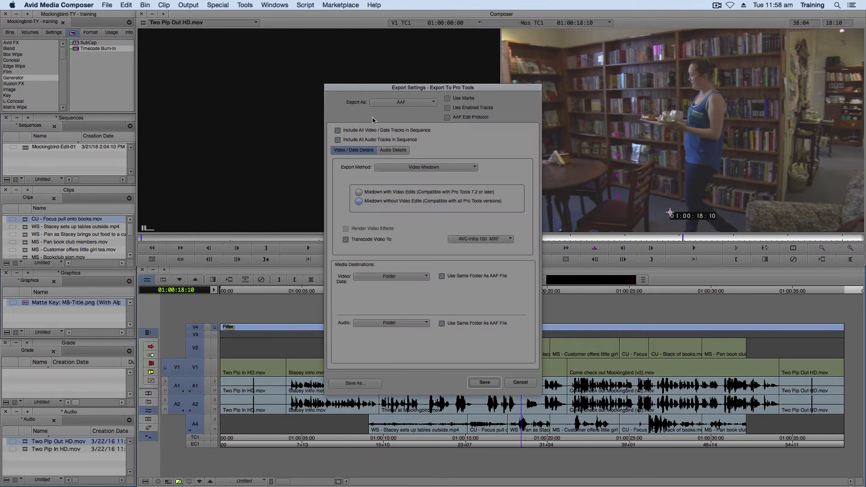
left_click(337, 131)
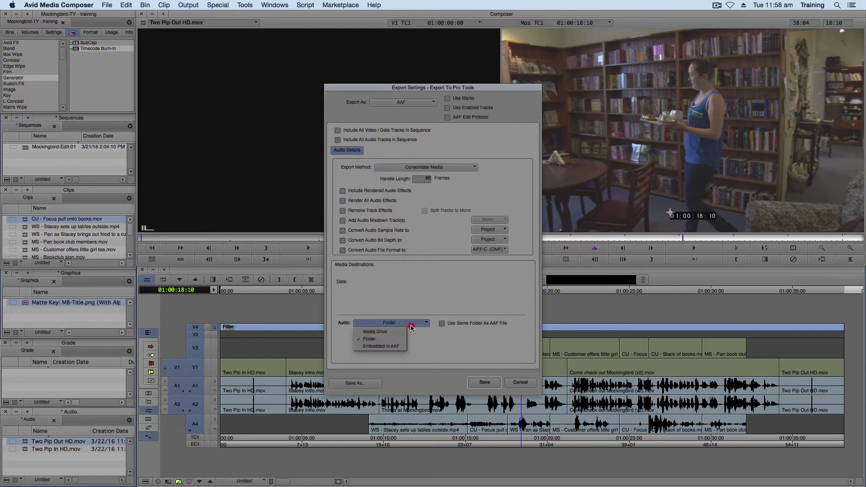
left_click(389, 347)
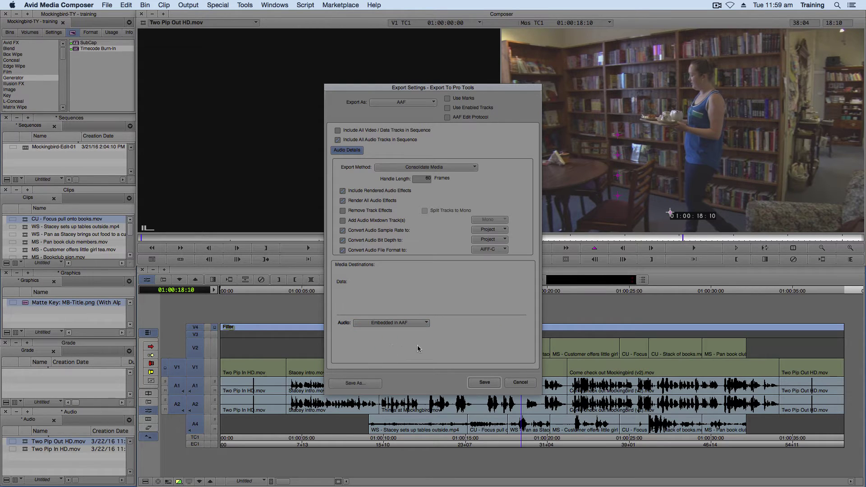
left_click(485, 383)
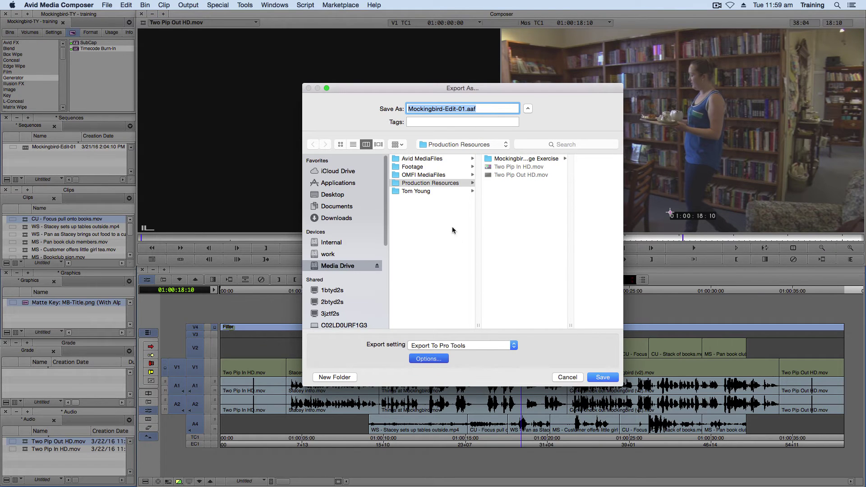
- Save Mockingbird-Edit-01.aaf into the Mockingbird Lounge Audio folder
left_click(436, 193)
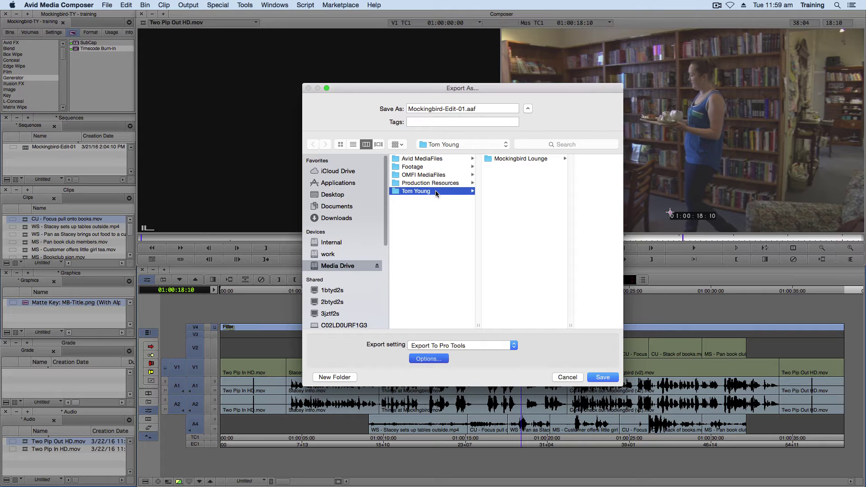
left_click(501, 160)
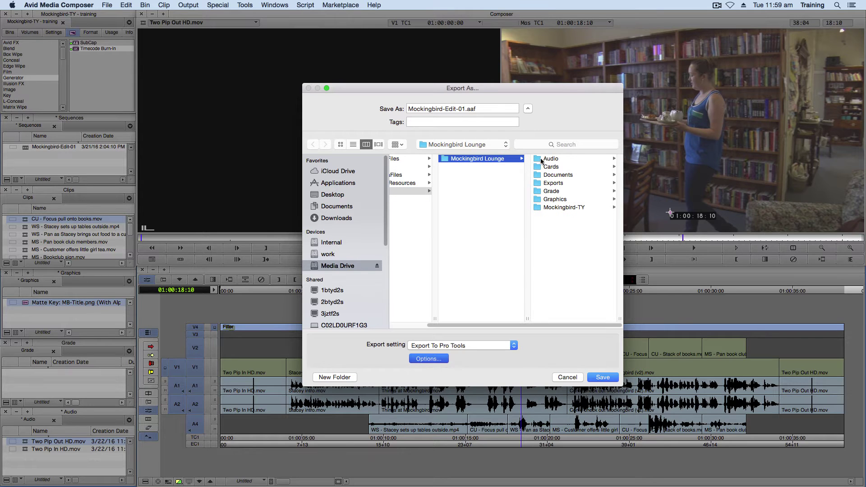
left_click(549, 158)
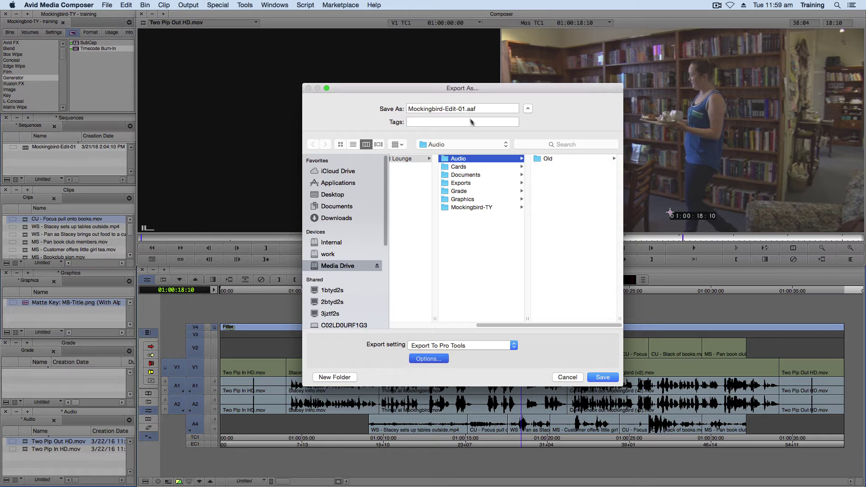
left_click(597, 381)
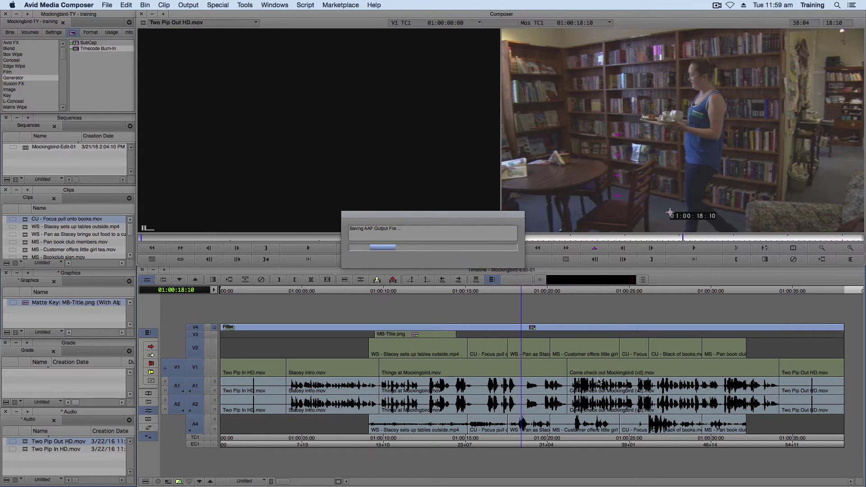
- Start a QuickTime Reference export and switch it to a QuickTime Movie with a custom size
left_click(109, 5)
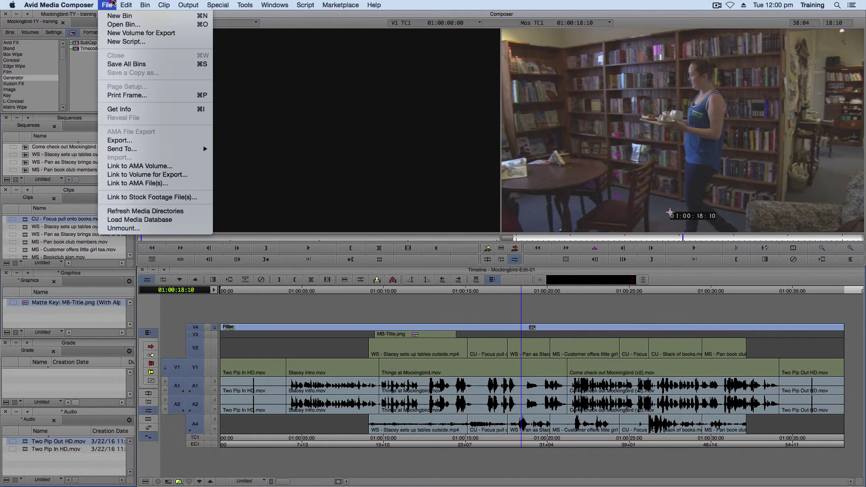
left_click(145, 140)
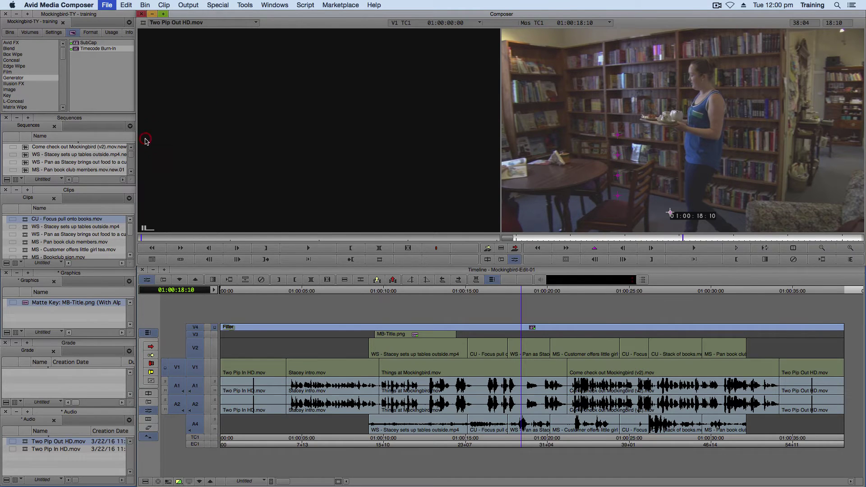
left_click(430, 332)
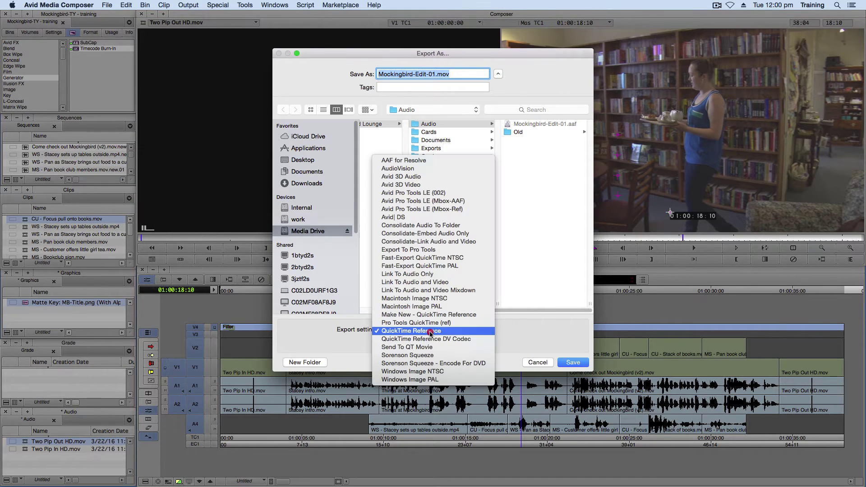
left_click(431, 332)
left_click(399, 345)
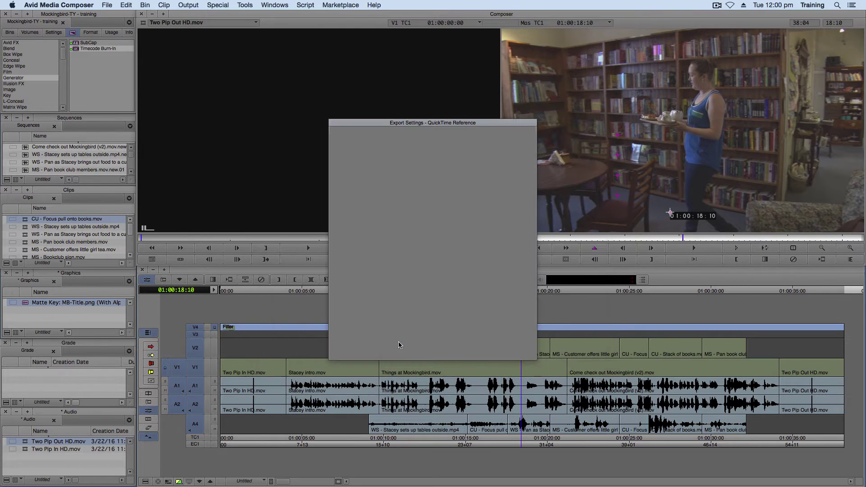
left_click(420, 140)
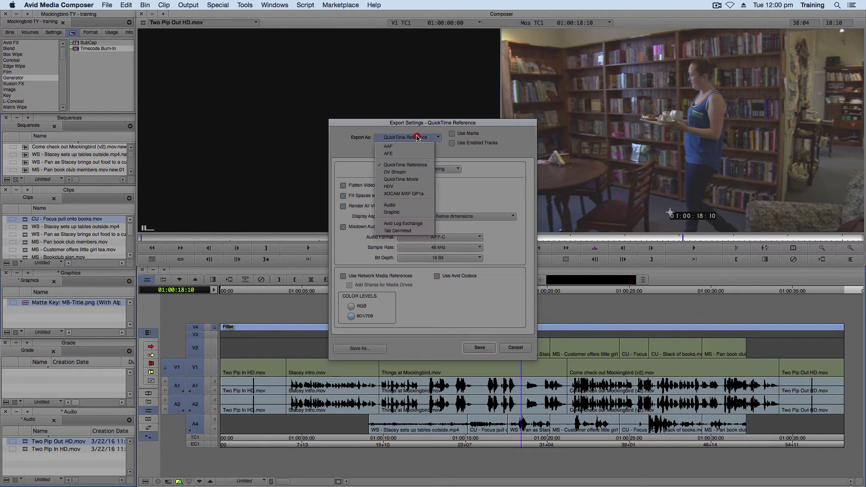
left_click(411, 179)
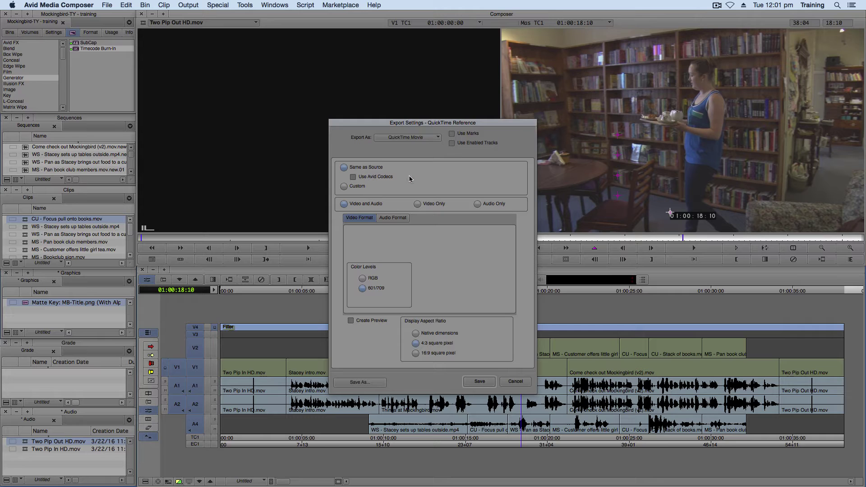
left_click(356, 187)
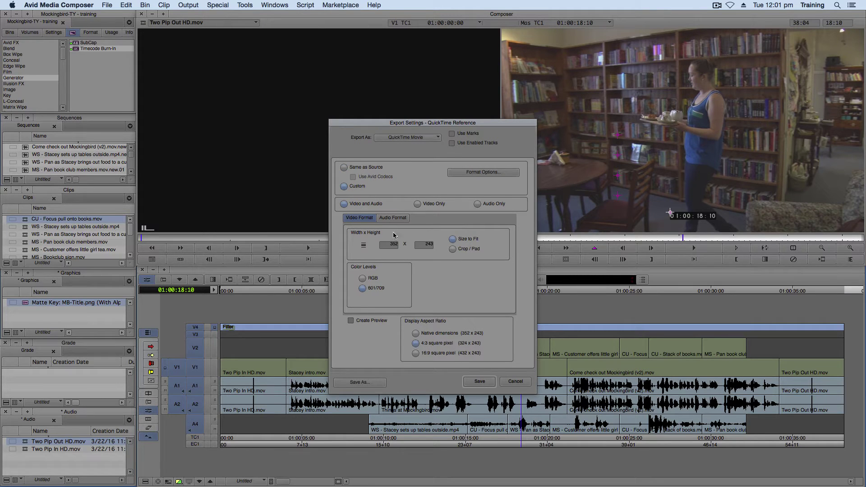
- Set the custom frame size to 1280 x 720 with native aspect ratio
left_click(391, 246)
type("18")
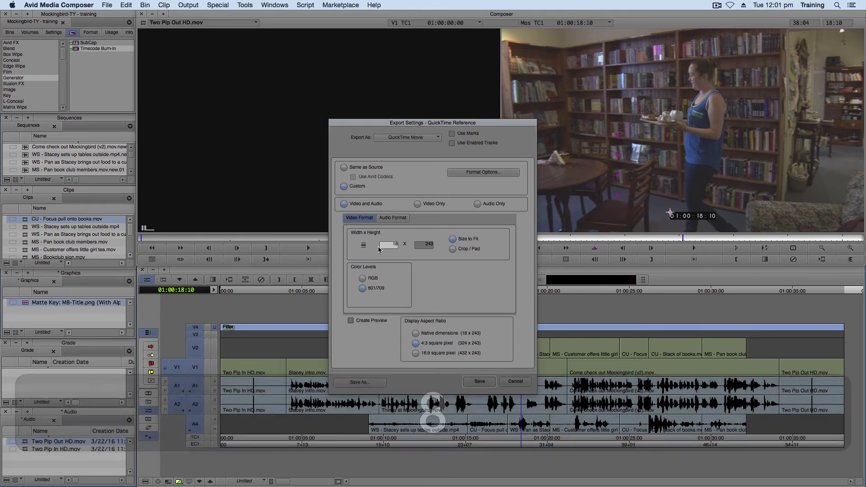
key("BackSpace")
type("280")
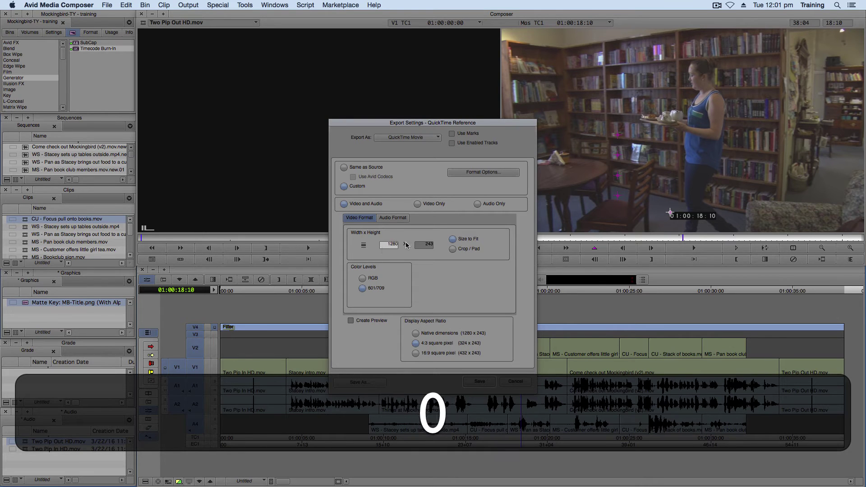
left_click(424, 246)
type("27")
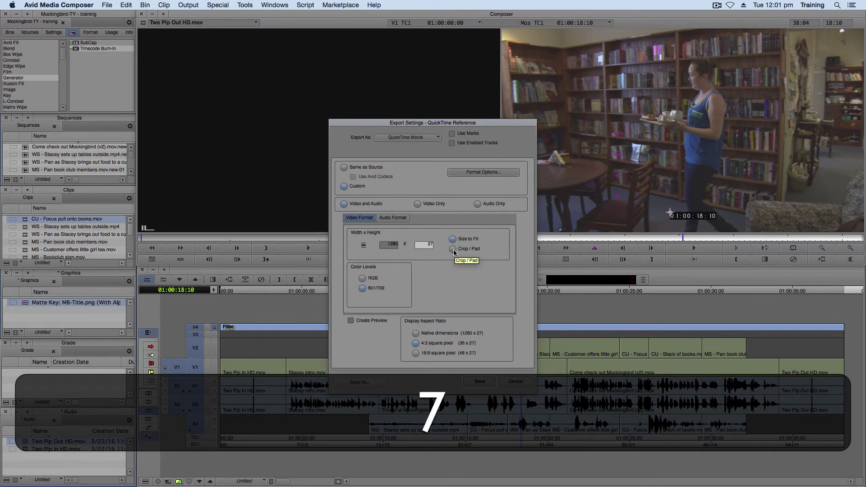
key("BackSpace")
key("BackSpace")
type("720")
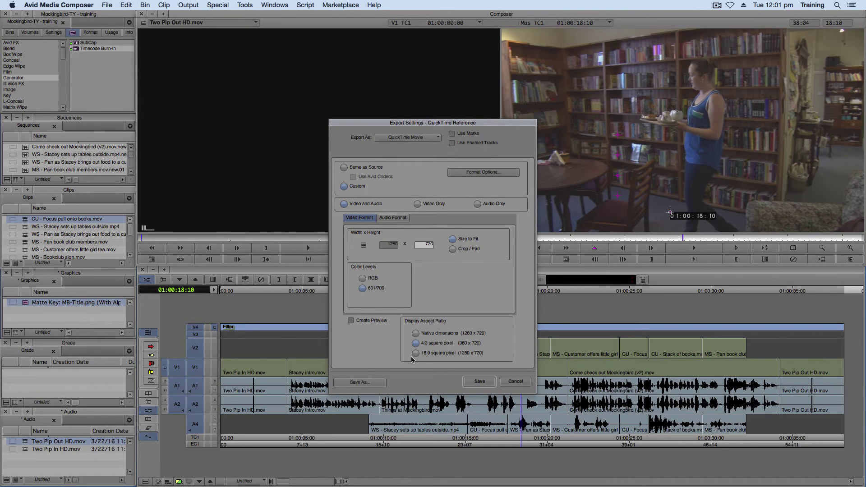
left_click(415, 334)
- Export video only, compressed with H.264 at Medium quality
left_click(417, 203)
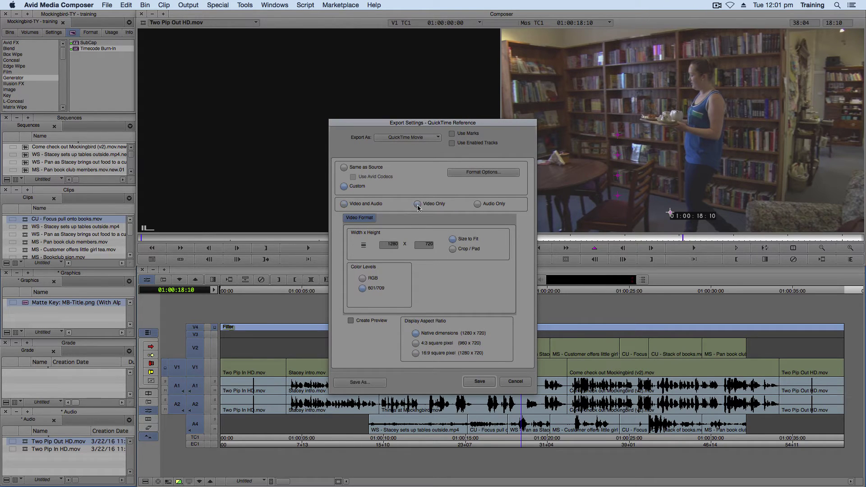
left_click(471, 174)
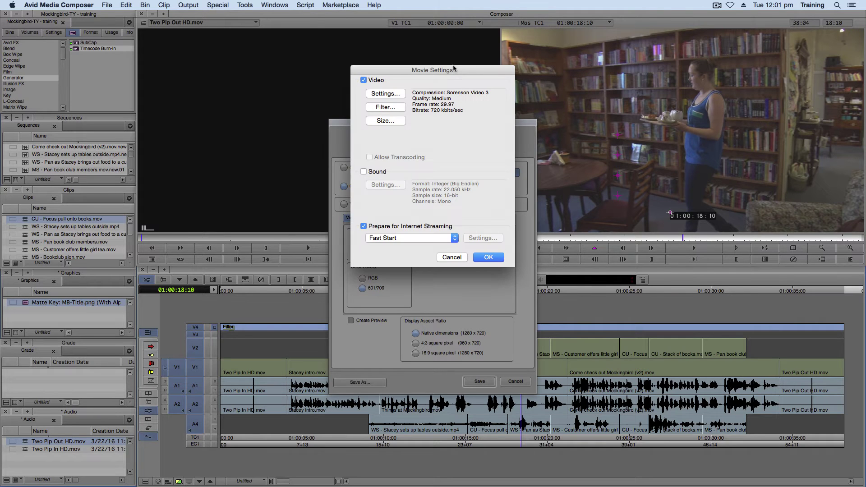
left_click(395, 94)
left_click(407, 74)
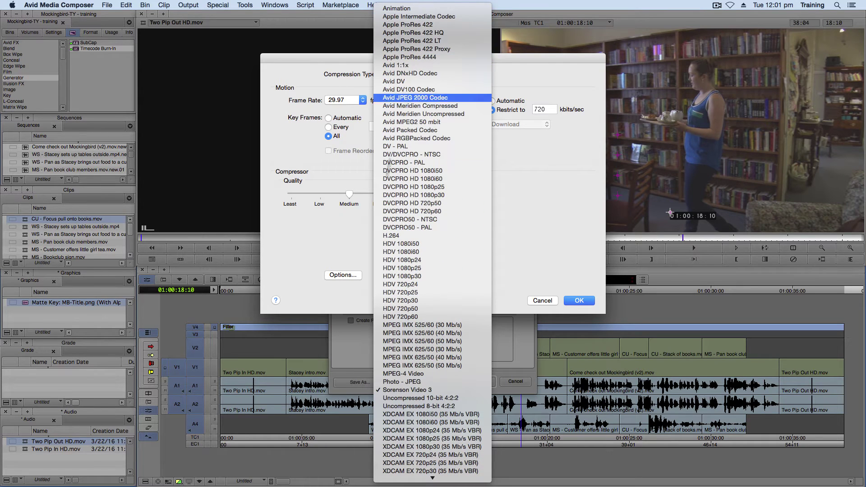
left_click(395, 235)
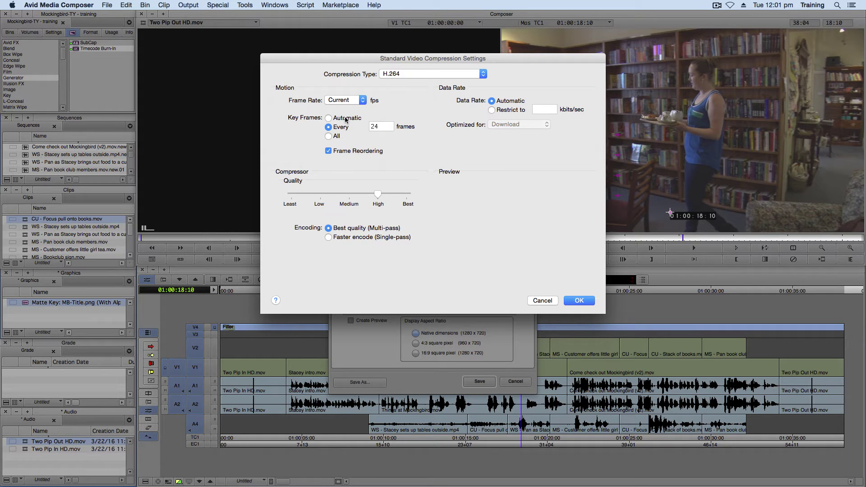
left_click(349, 193)
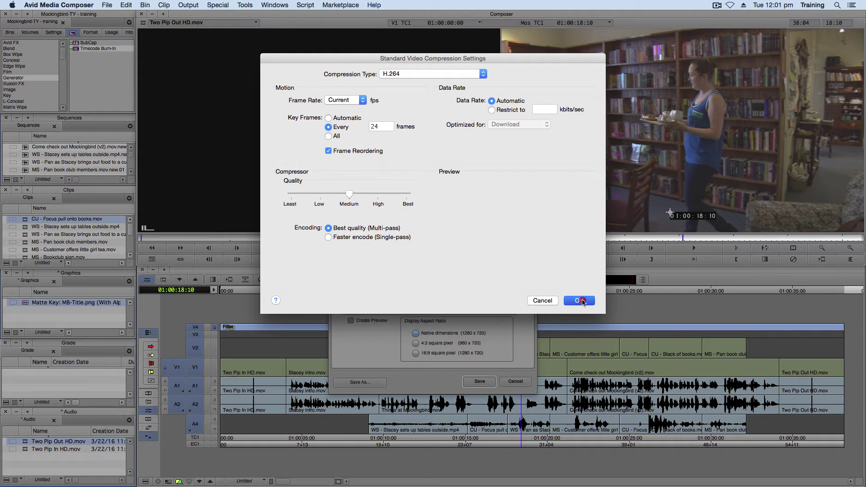
left_click(579, 300)
- Turn off internet streaming preparation and accept the movie and export settings
left_click(398, 226)
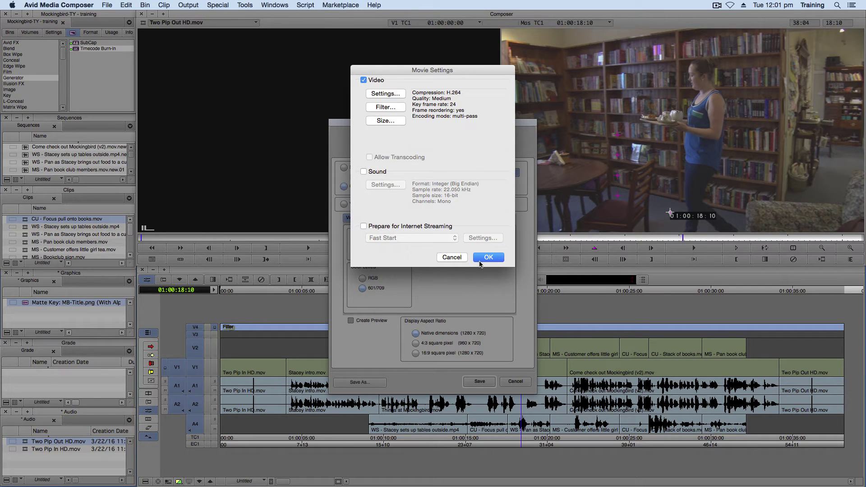
left_click(481, 258)
left_click(477, 382)
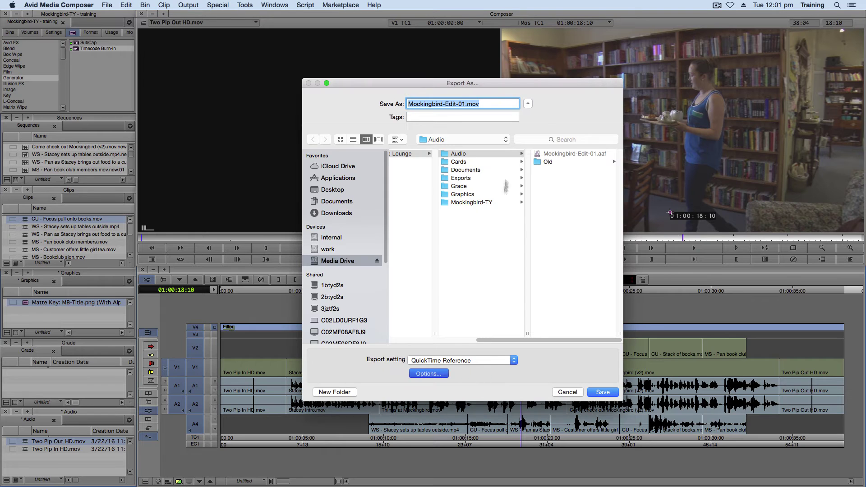
- Save the export as Mockingbird-Edit-01.mov, quit Media Composer, and launch Pro Tools from the Dock
left_click(599, 392)
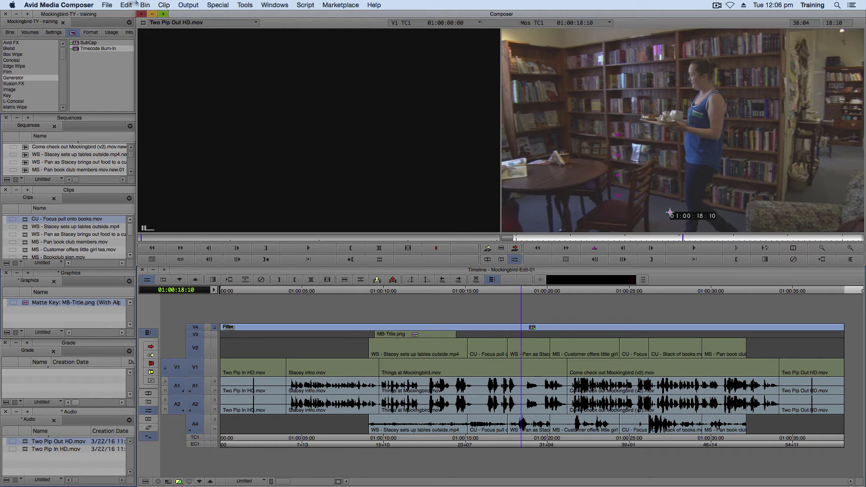
left_click(82, 4)
left_click(124, 90)
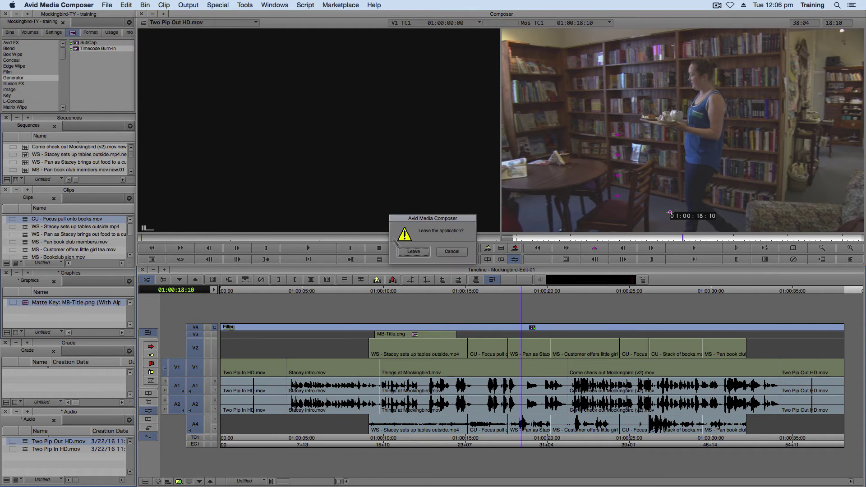
left_click(419, 255)
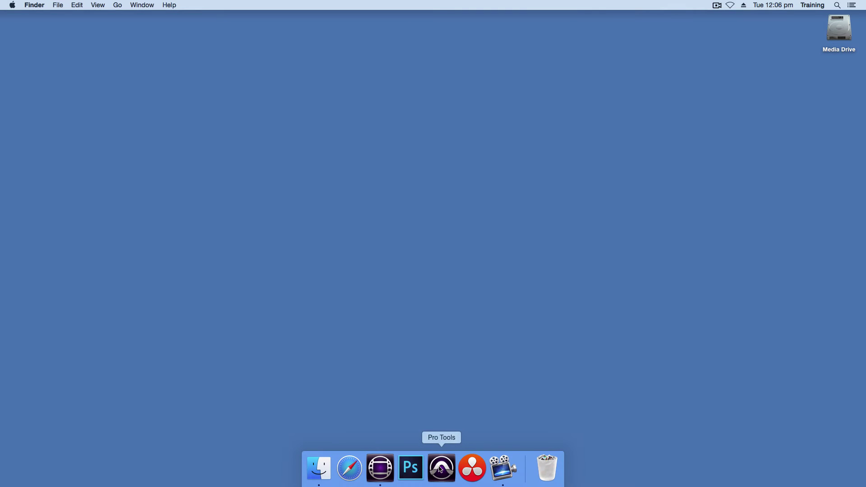
left_click(441, 468)
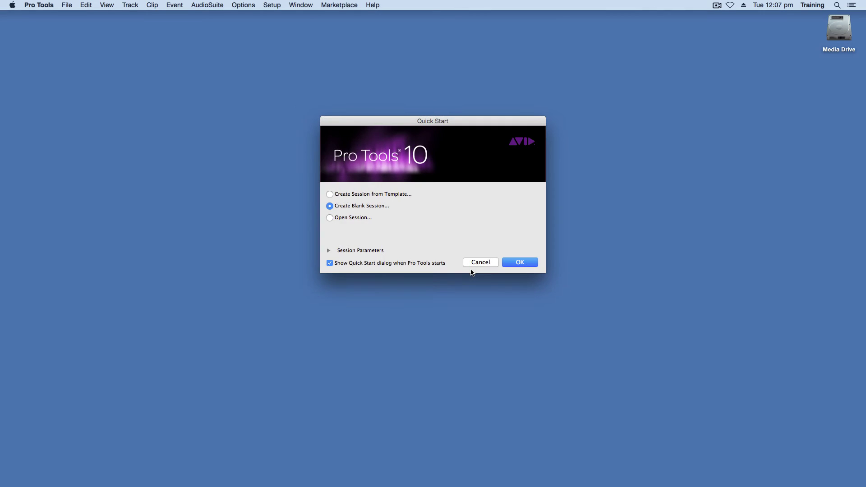
- Create a blank Pro Tools session named 'Mockingbird-ProTools' saved in the Audio folder
left_click(508, 260)
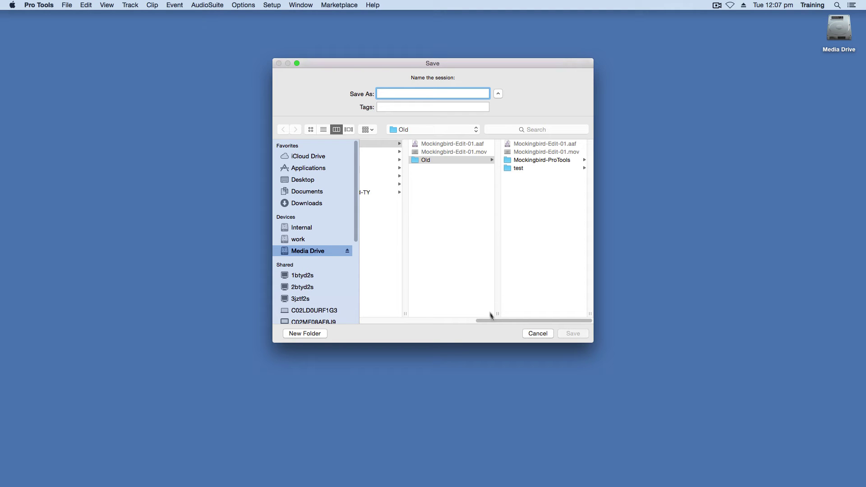
left_click_drag(490, 319, 406, 310)
left_click(502, 144)
left_click(401, 92)
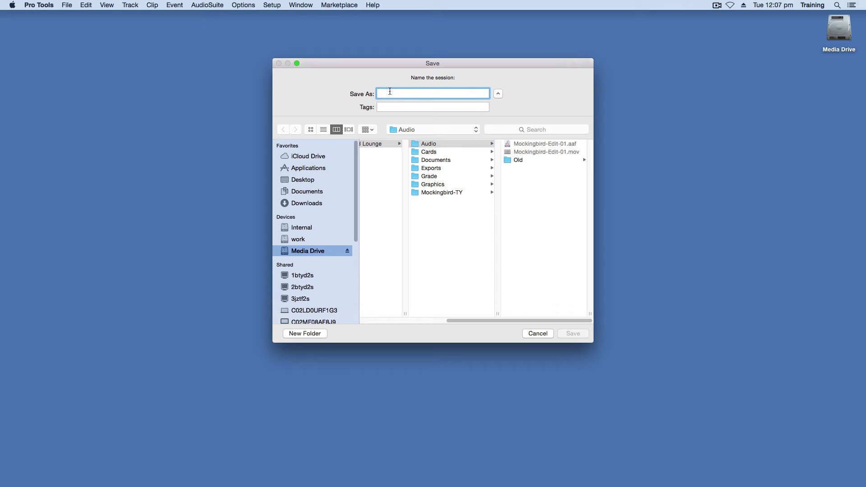
type("Mockinbini")
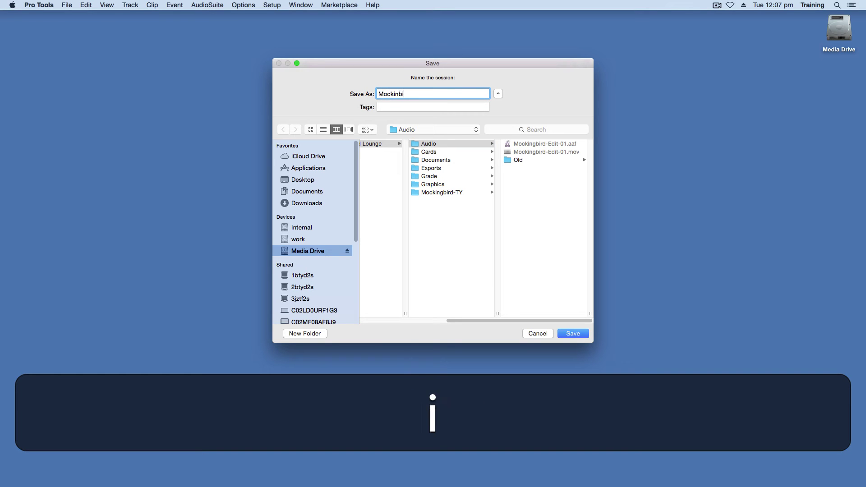
key("BackSpace")
type("gbird-Po")
key("BackSpace")
type("roTools")
key("Return")
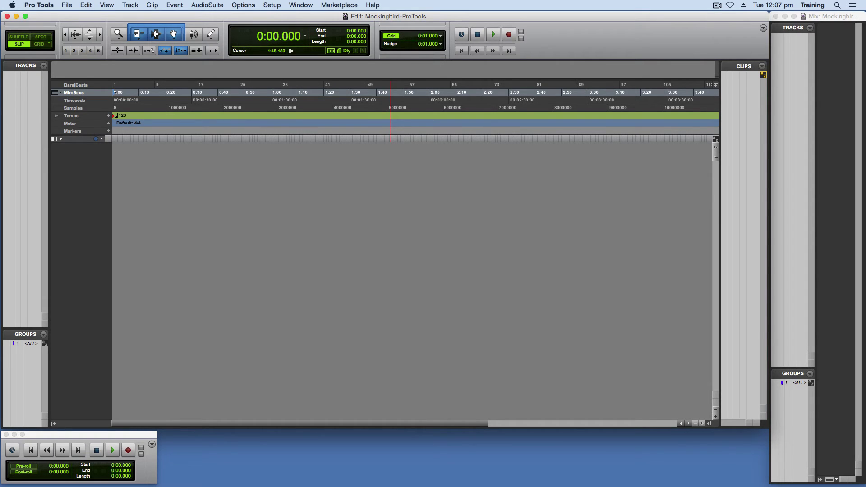
- Start a session data import from Mockingbird-Edit-01.aaf in the Audio folder
left_click(67, 4)
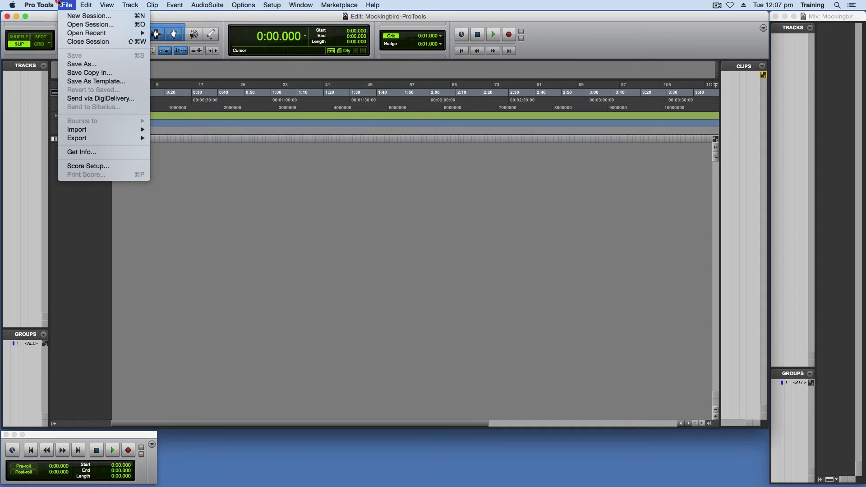
mouse_move(96, 130)
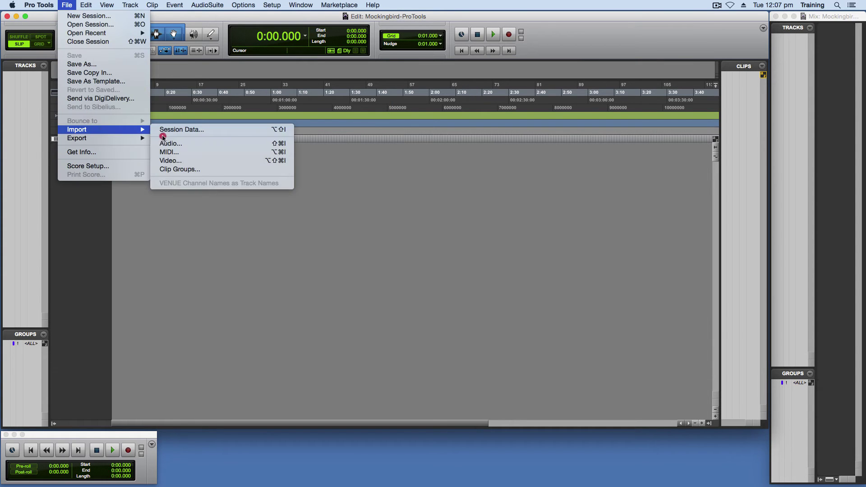
left_click(169, 129)
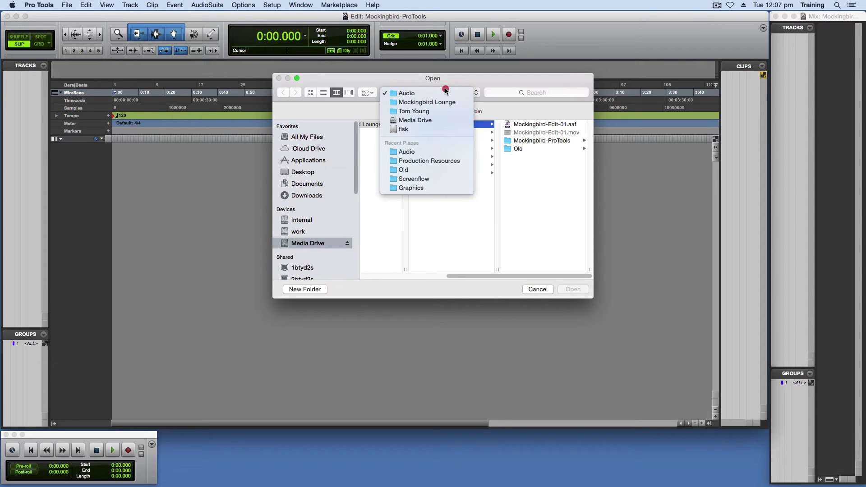
left_click(448, 93)
left_click(438, 93)
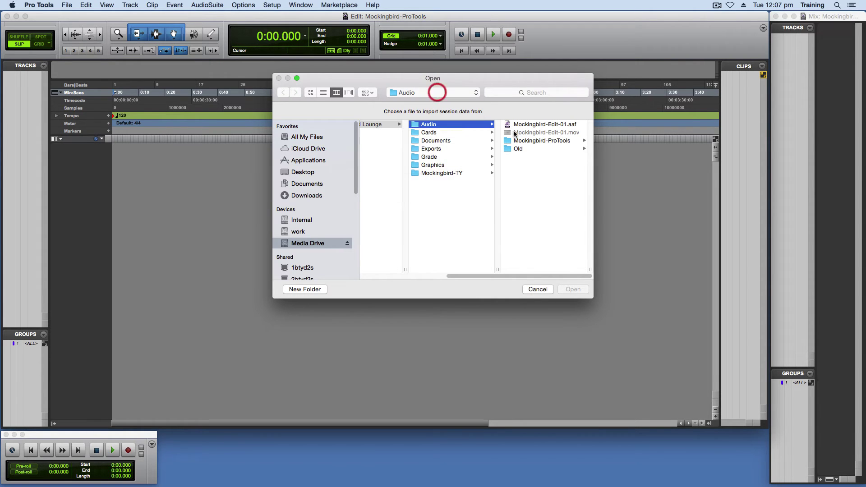
left_click(541, 124)
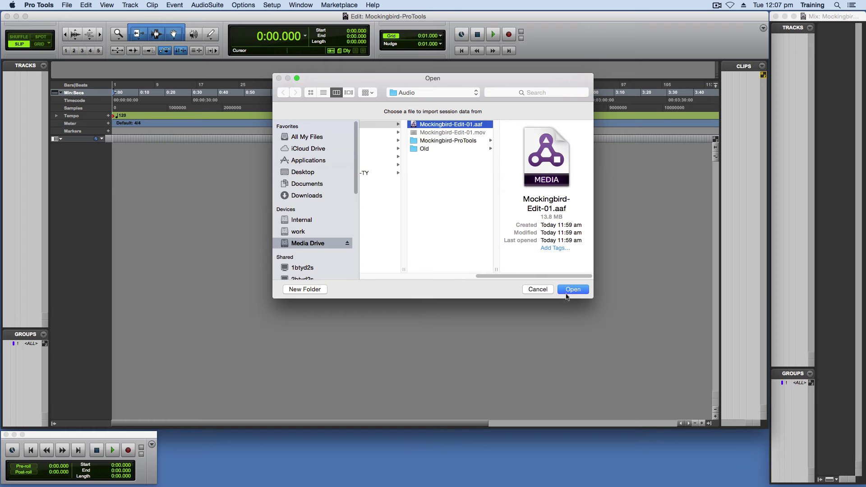
left_click(567, 291)
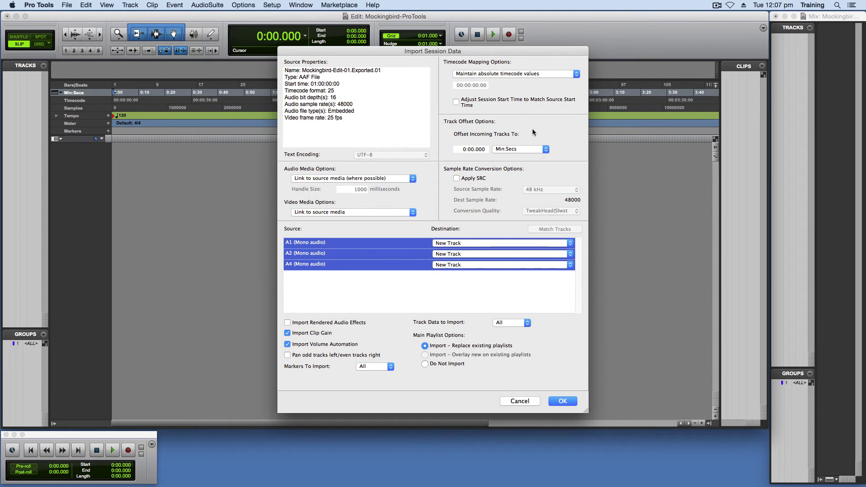
- Import tracks A1, A2 and A4 with relative timecode, excluding clip gain and volume automation
left_click(499, 73)
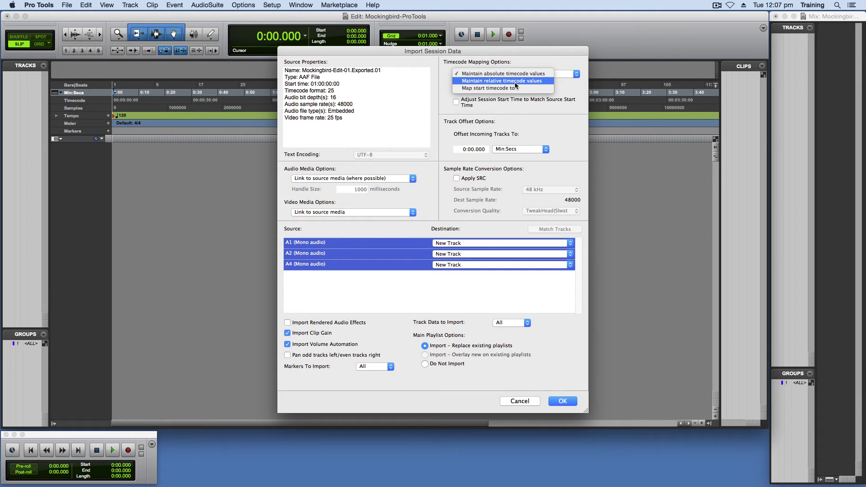
left_click(516, 82)
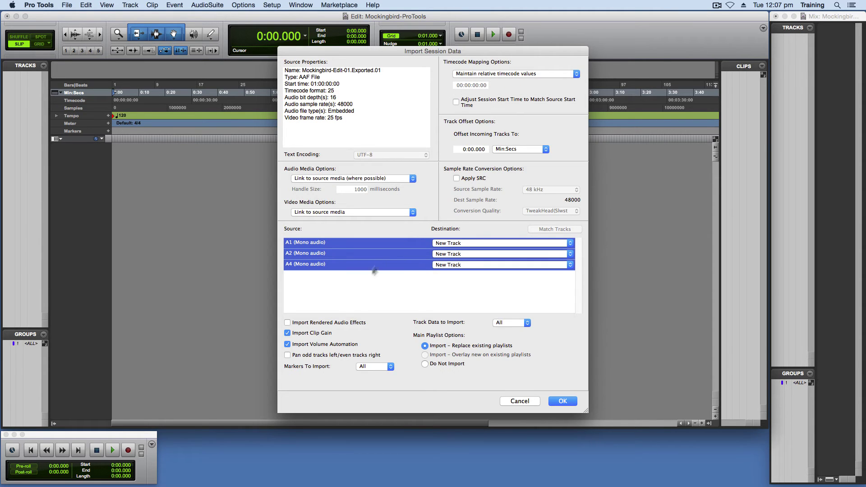
left_click(317, 336)
left_click(317, 346)
left_click(557, 401)
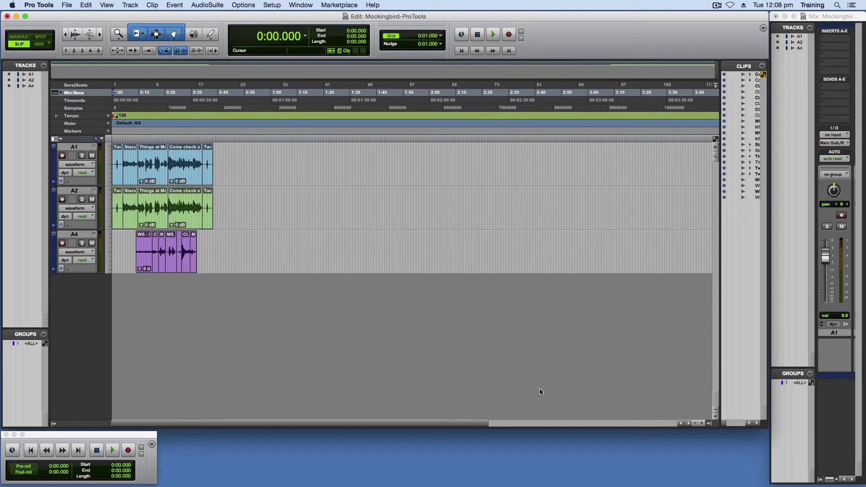
left_click(67, 5)
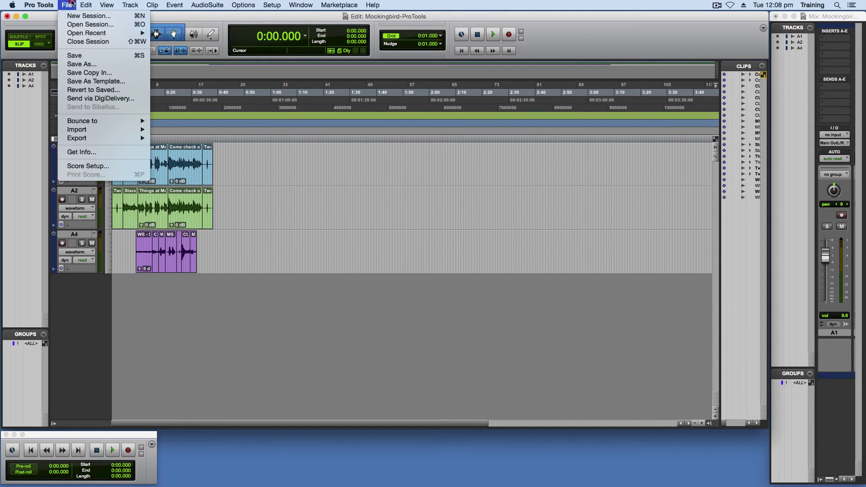
- Import the video Mockingbird-Edit-01.mov into the session at Session Start
mouse_move(93, 130)
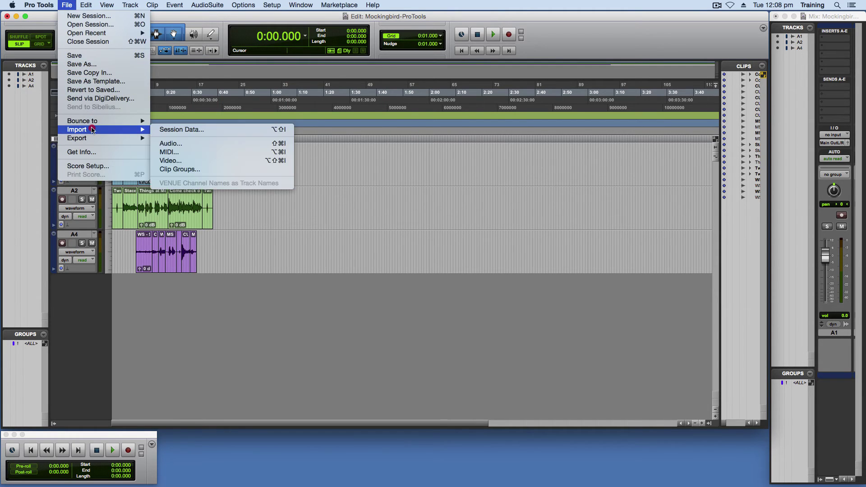
left_click(192, 161)
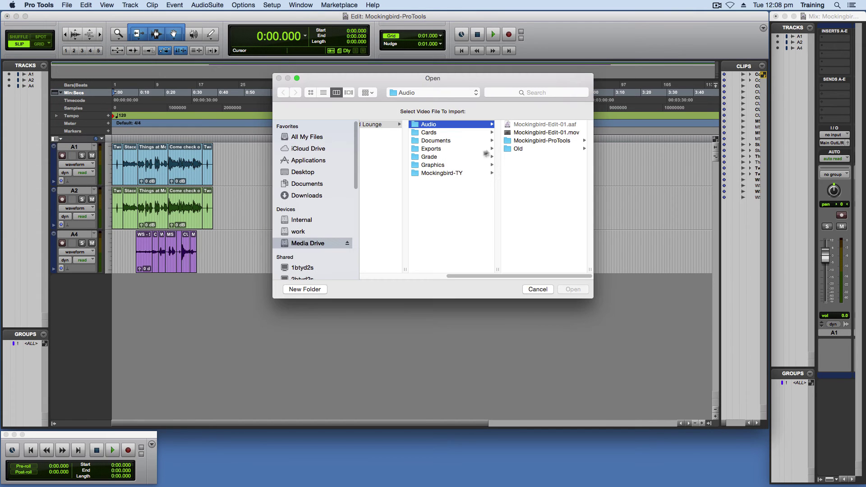
left_click(522, 133)
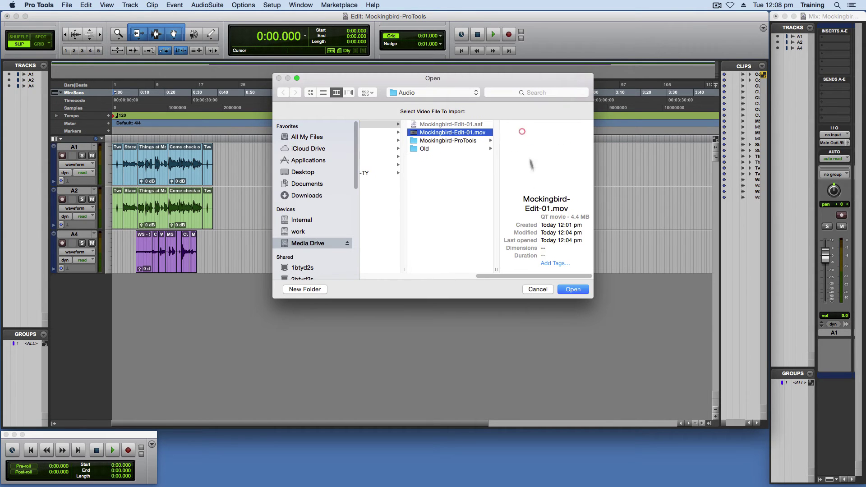
left_click(569, 289)
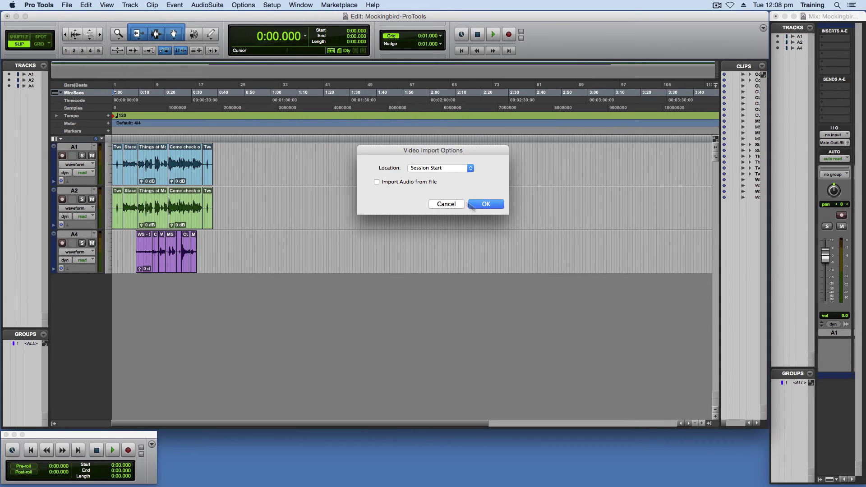
left_click(400, 185)
left_click(477, 205)
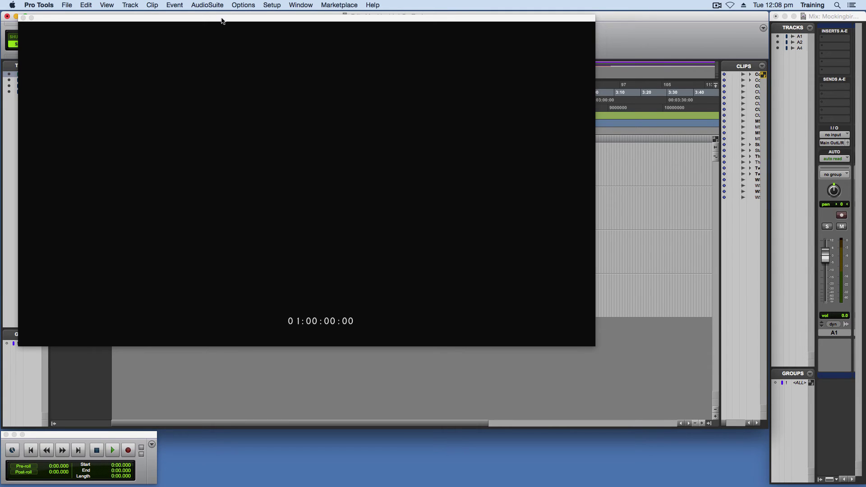
- Shrink the video window, move it right to reveal the tracks, then play and stop the session
left_click(218, 19)
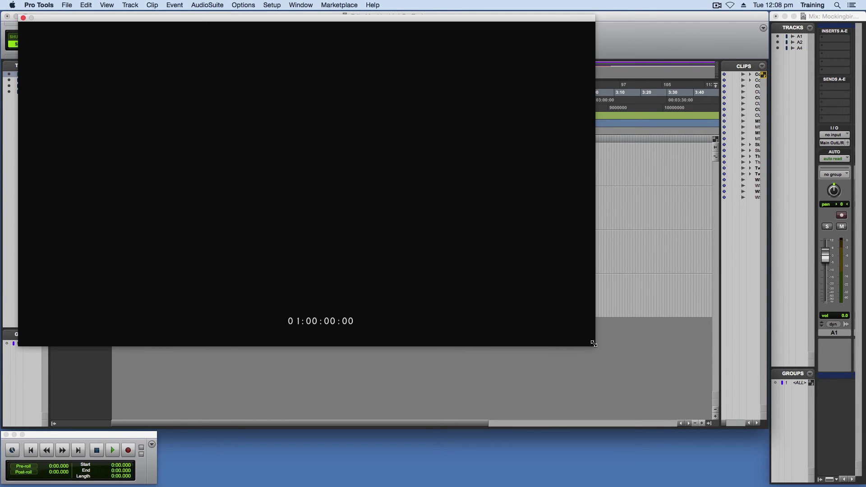
left_click_drag(594, 344, 323, 194)
left_click_drag(136, 18, 485, 146)
key("space")
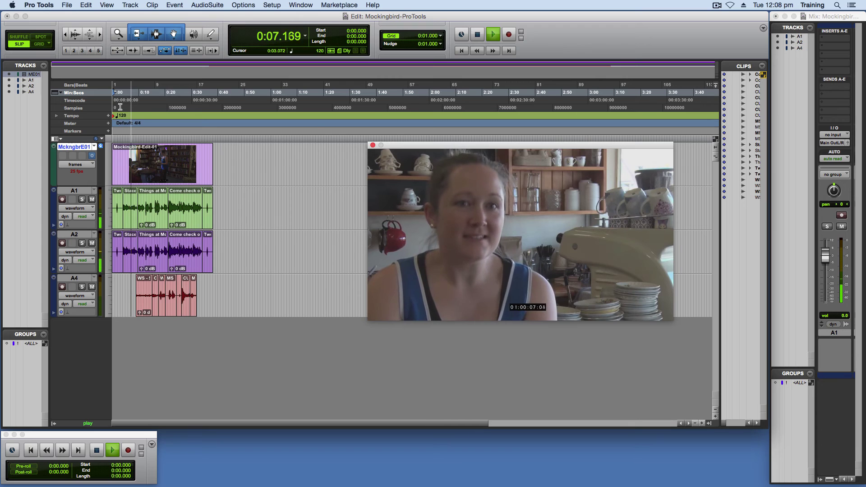
key("space")
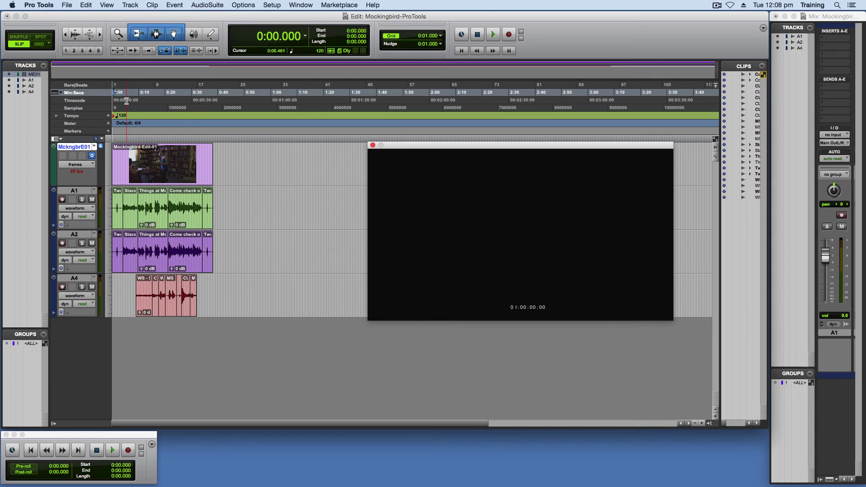
- Set up a bounce to disk as an AIFF file, converting after the bounce
left_click(65, 5)
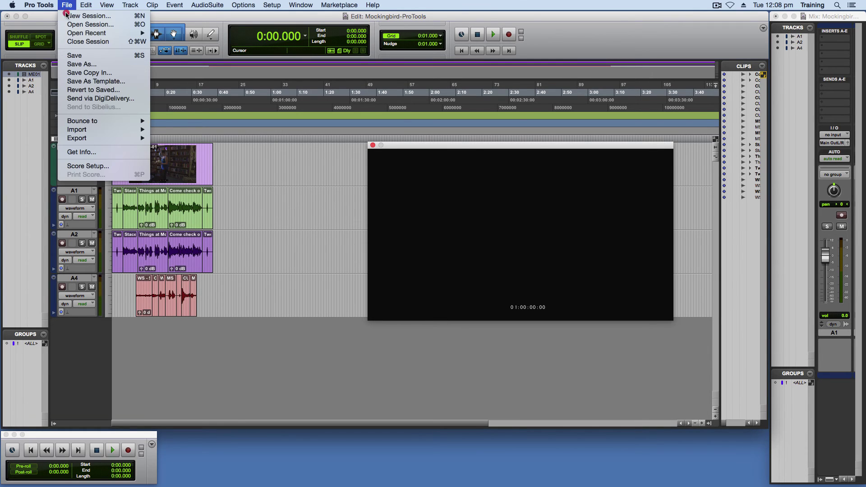
mouse_move(87, 123)
left_click(169, 121)
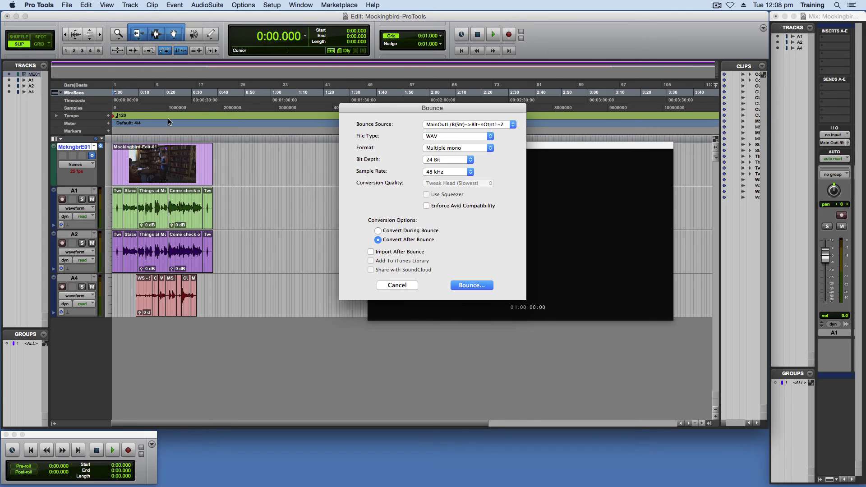
left_click(446, 136)
left_click(438, 144)
left_click(409, 231)
left_click(410, 240)
left_click(472, 287)
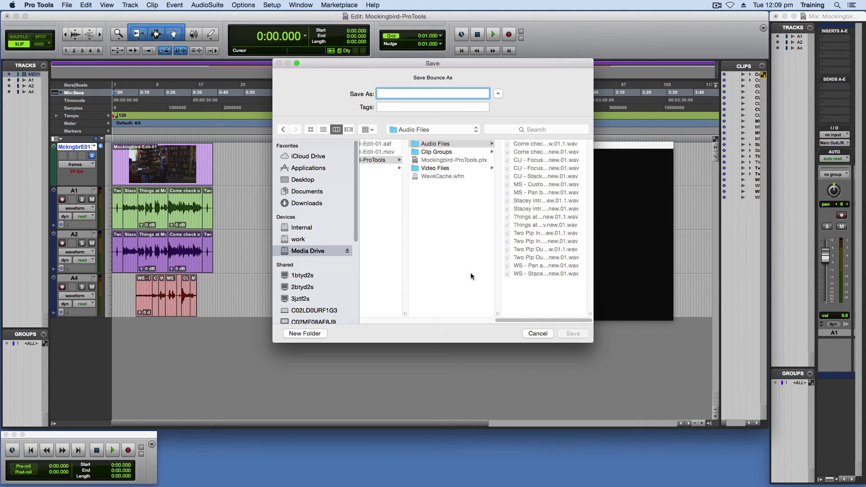
- Save the bounce as MB-Sound-Mix in the Audio folder
left_click_drag(495, 320, 418, 310)
left_click(461, 143)
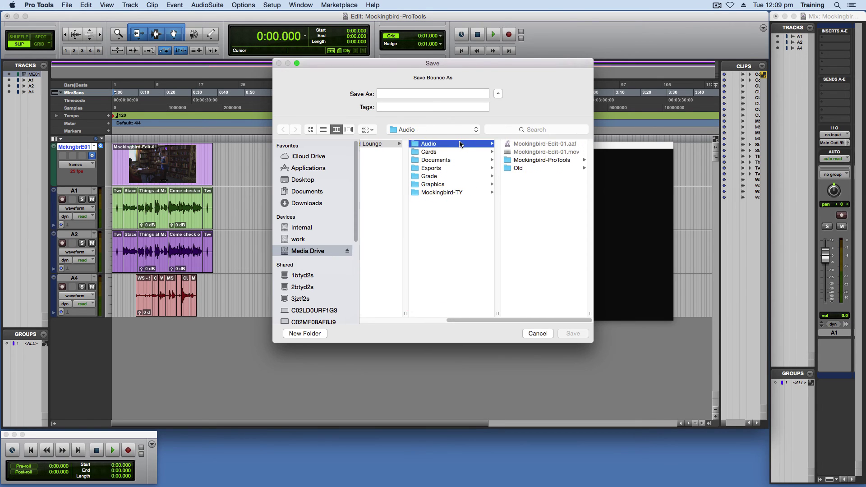
left_click(398, 92)
type("MB-")
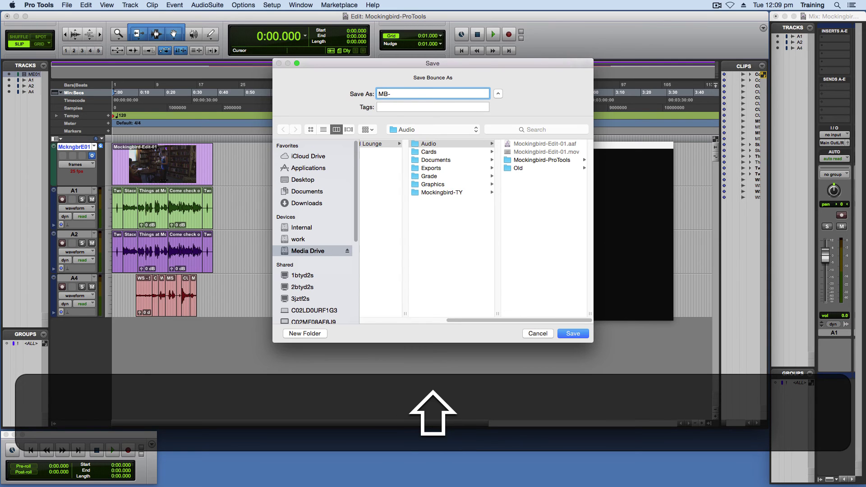
type("Sound-Mix")
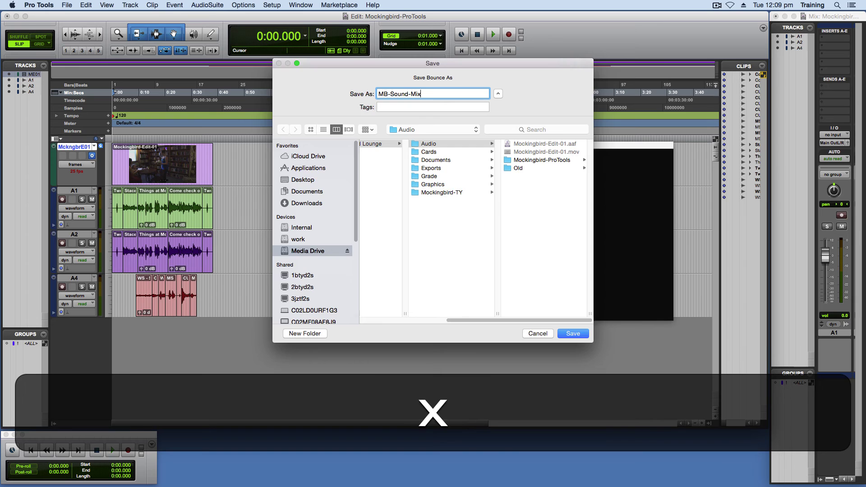
key("Return")
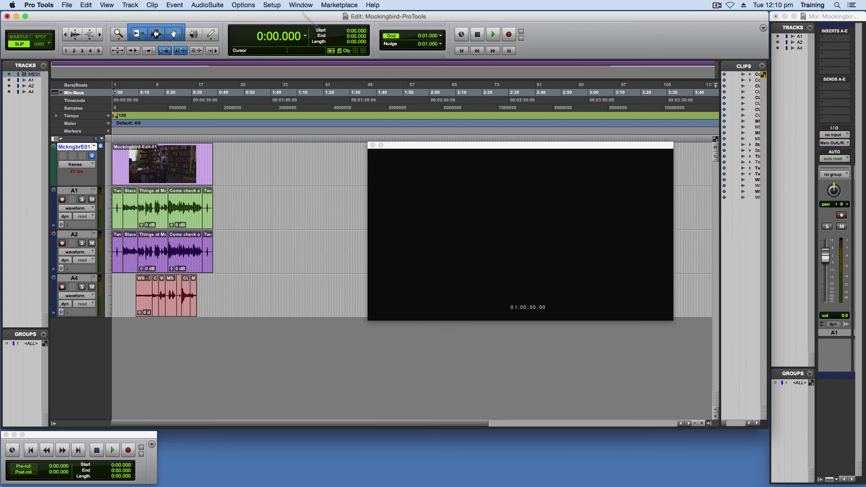
- Quit Pro Tools, answering the save prompt, and launch Media Composer from the Dock
left_click(38, 5)
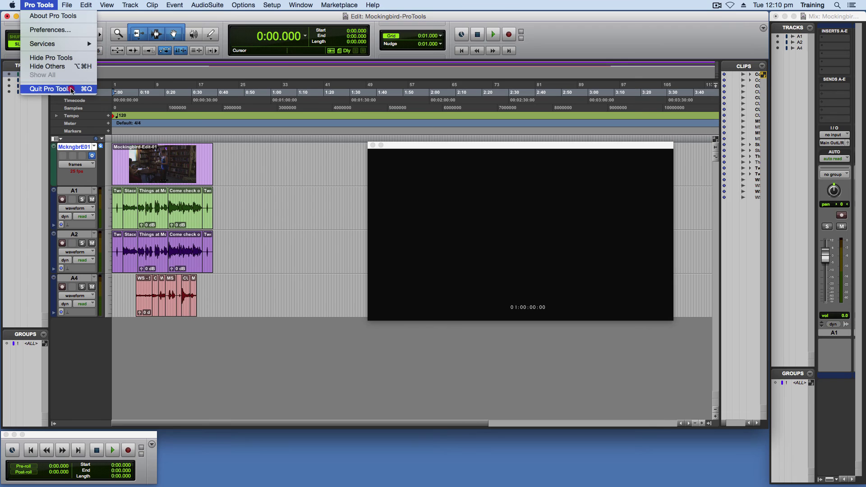
left_click(72, 90)
left_click(518, 204)
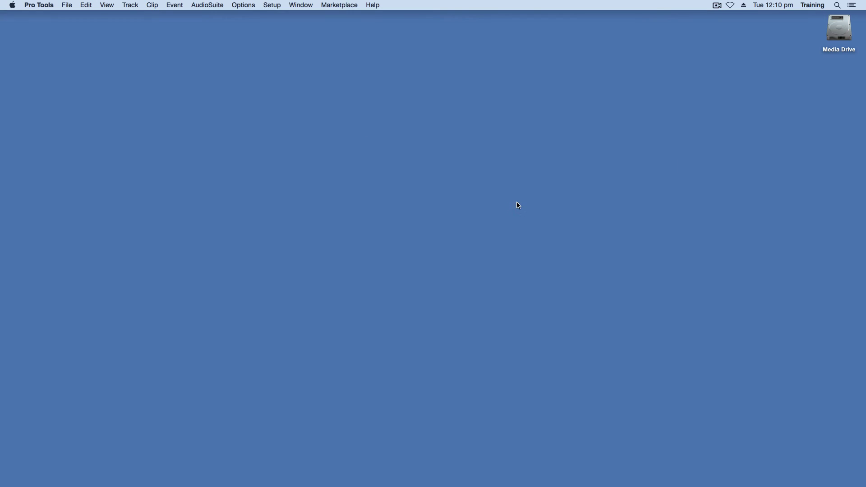
mouse_move(493, 485)
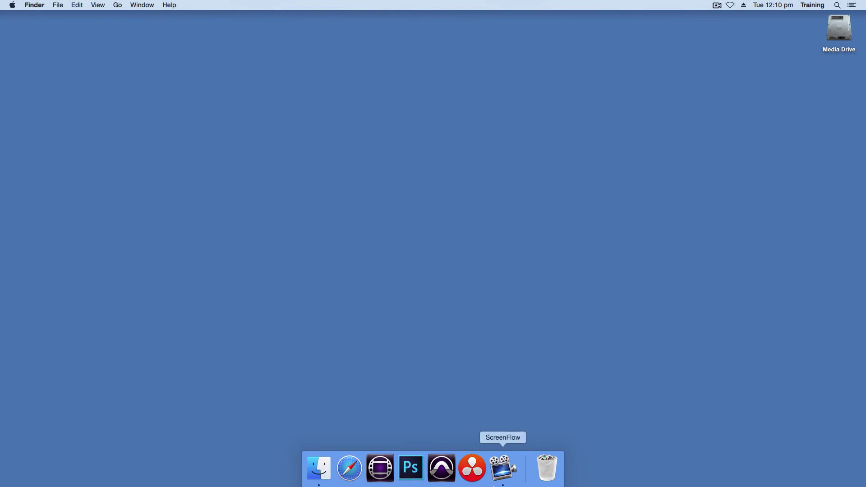
left_click(377, 462)
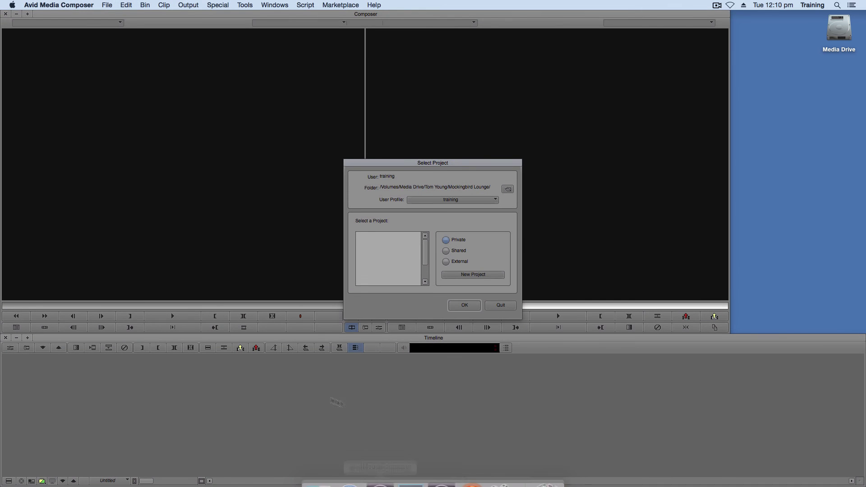
- Open the Mockingbird-TY project from the External project list
left_click(446, 262)
left_click(393, 234)
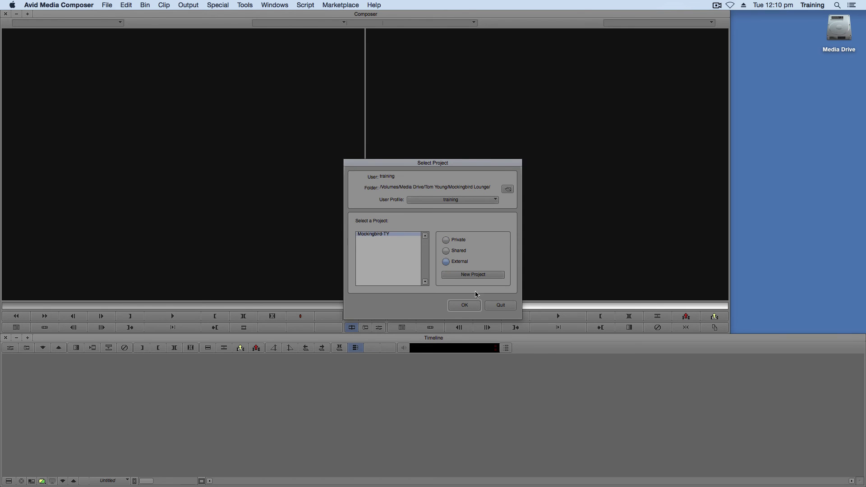
left_click(464, 304)
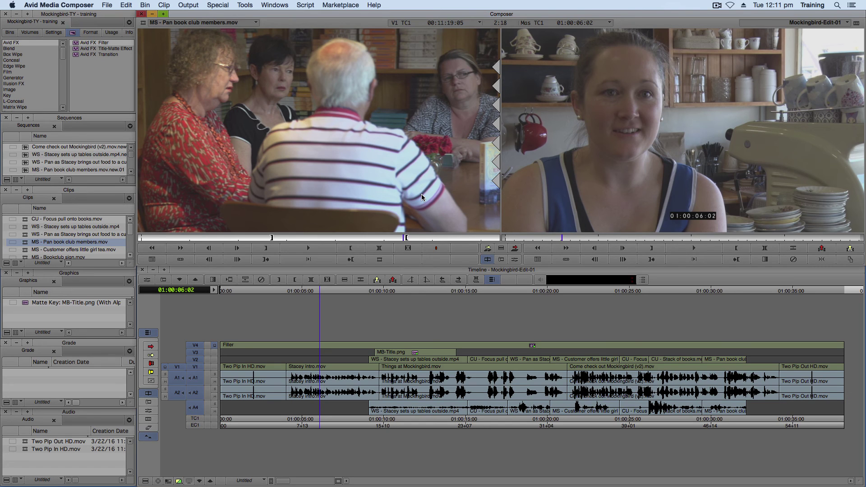
- Import MB-Sound-Mix.L.aif and MB-Sound-Mix.R.aif into the Audio bin
left_click(72, 466)
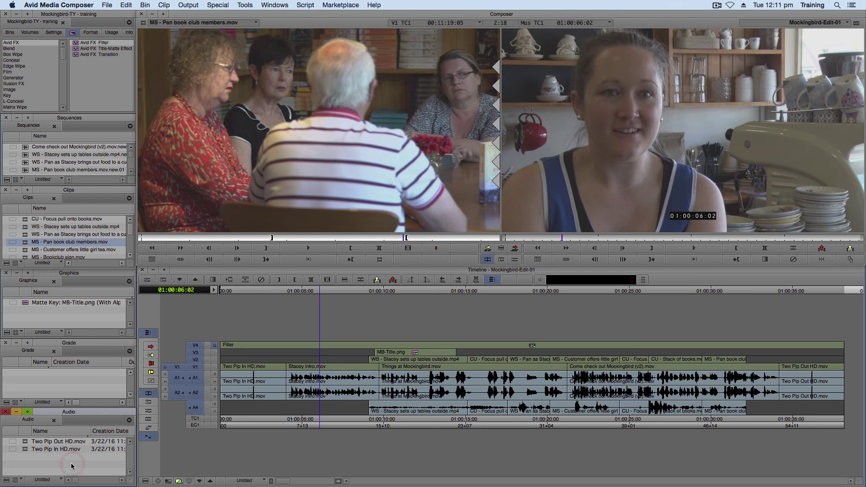
right_click(72, 466)
left_click(96, 352)
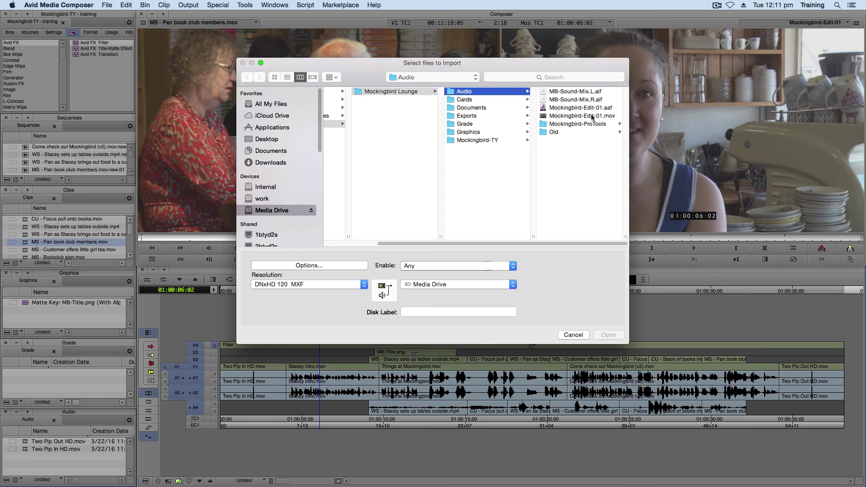
left_click(574, 91)
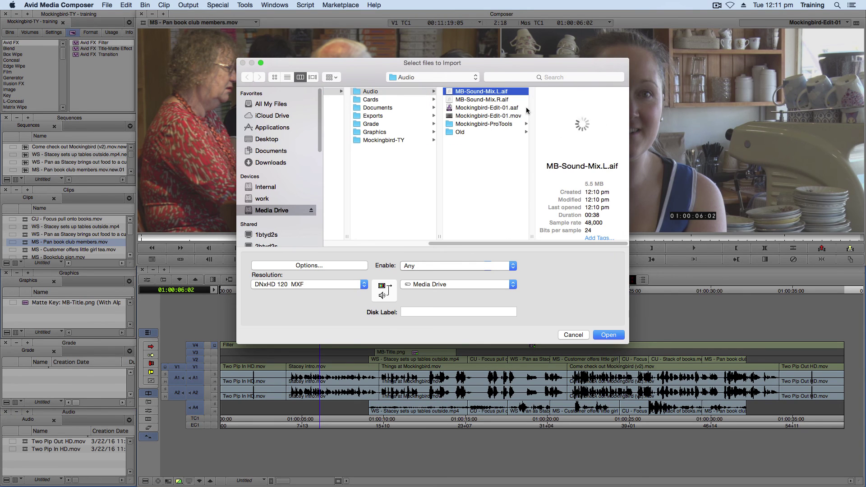
left_click(479, 100, "shift")
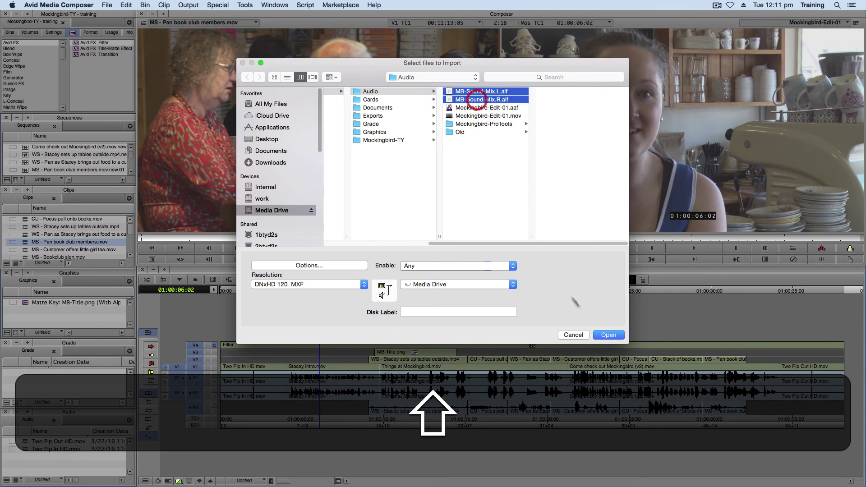
left_click(602, 334)
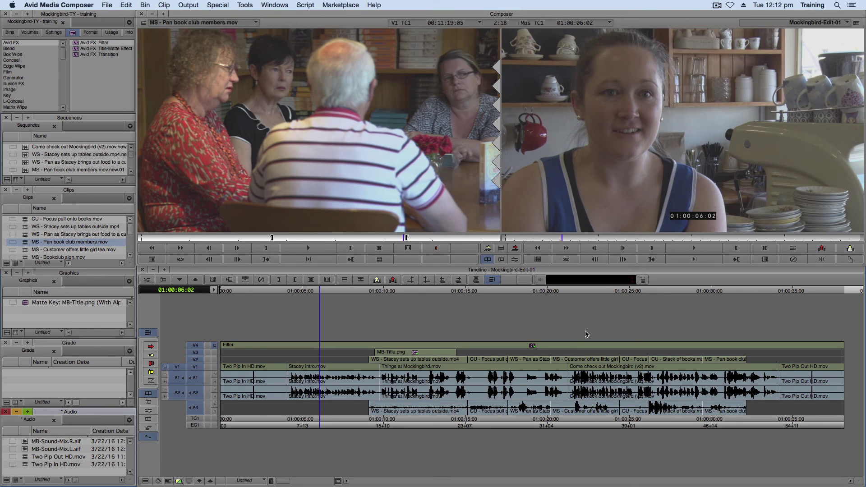
- Overwrite MB-Sound-Mix.L.aif onto track A1 from the sequence start
left_click_drag(290, 291, 183, 285)
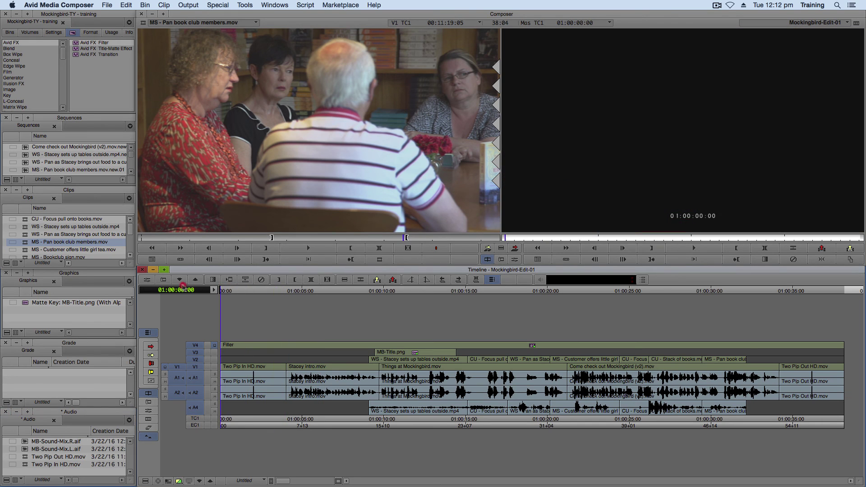
left_click(24, 449)
double_click(24, 449)
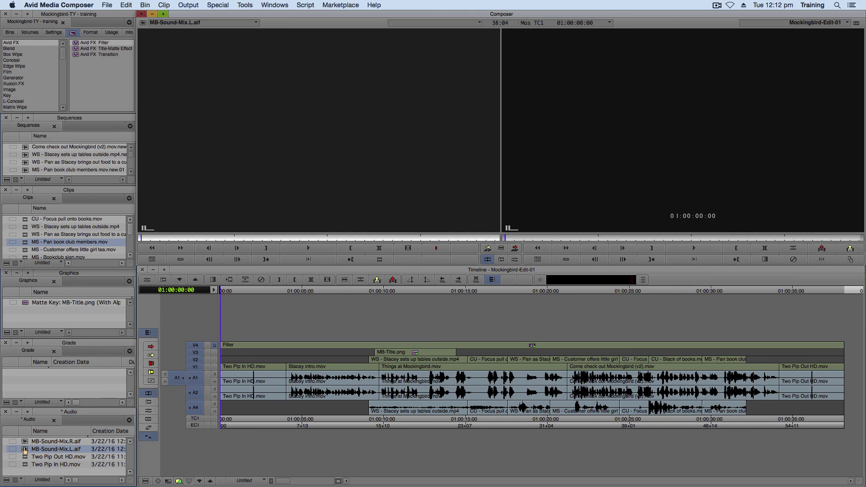
left_click(191, 379)
left_click(193, 369)
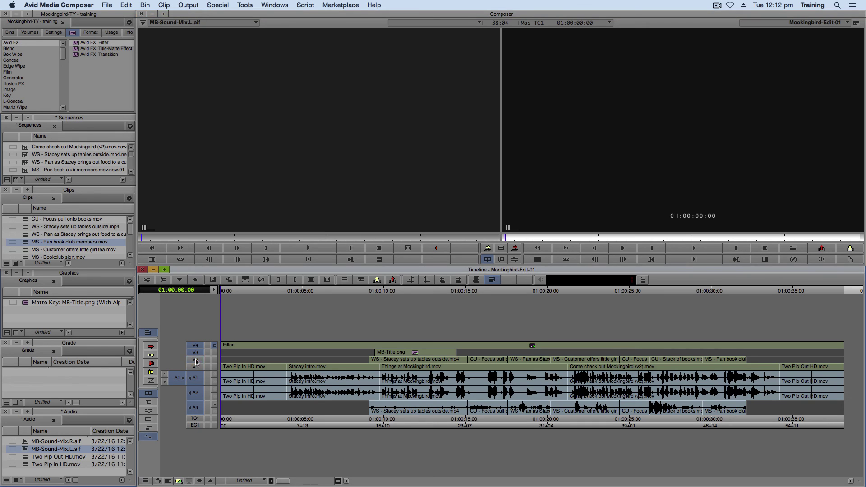
left_click(195, 392)
left_click(194, 408)
key("b")
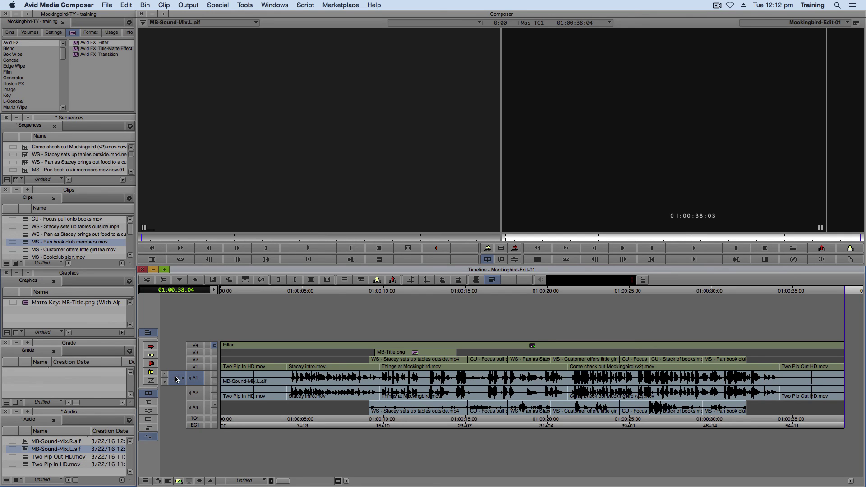
- Overwrite MB-Sound-Mix.R.aif onto track A2 from the sequence start
left_click_drag(176, 379, 192, 393)
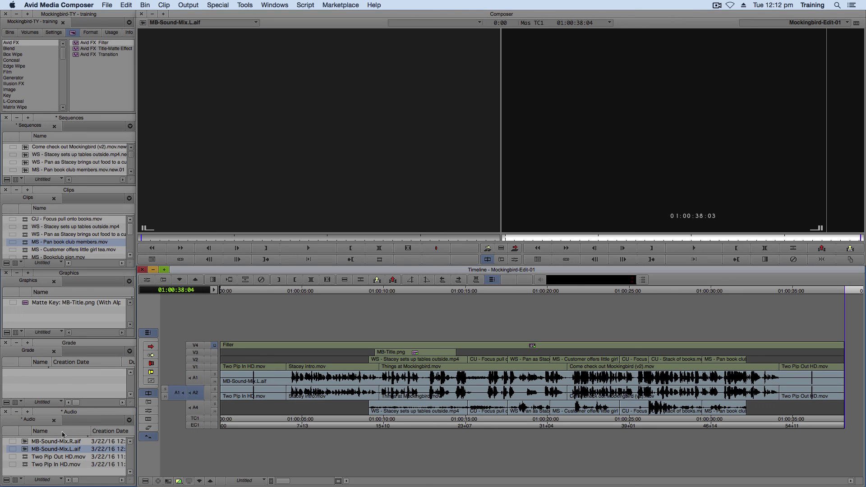
double_click(25, 442)
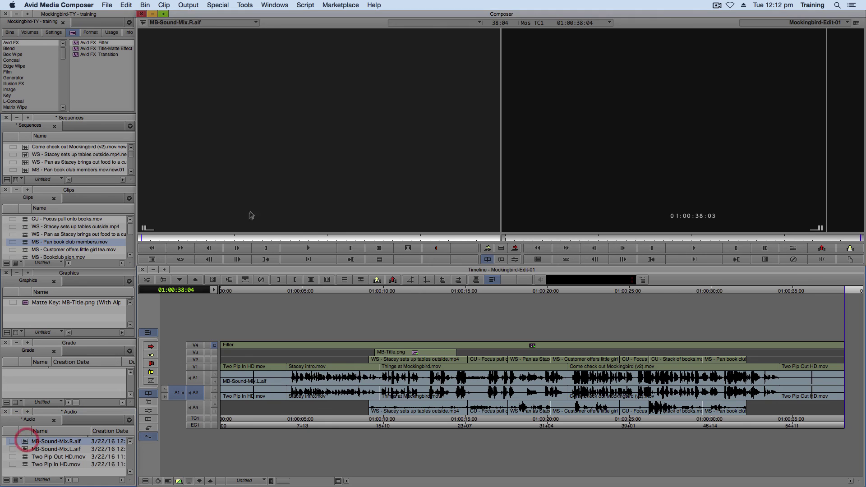
left_click(221, 290)
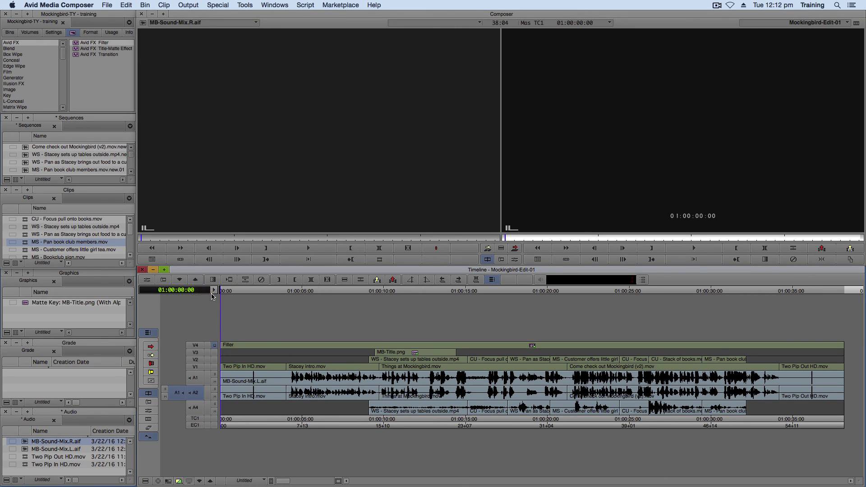
key("b")
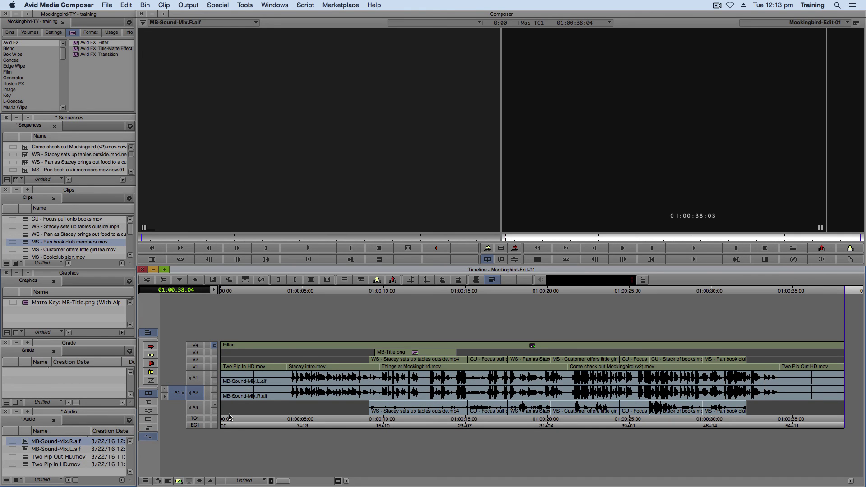
- Delete track A4, then play the sequence from near the start to hear the new mix
right_click(195, 411)
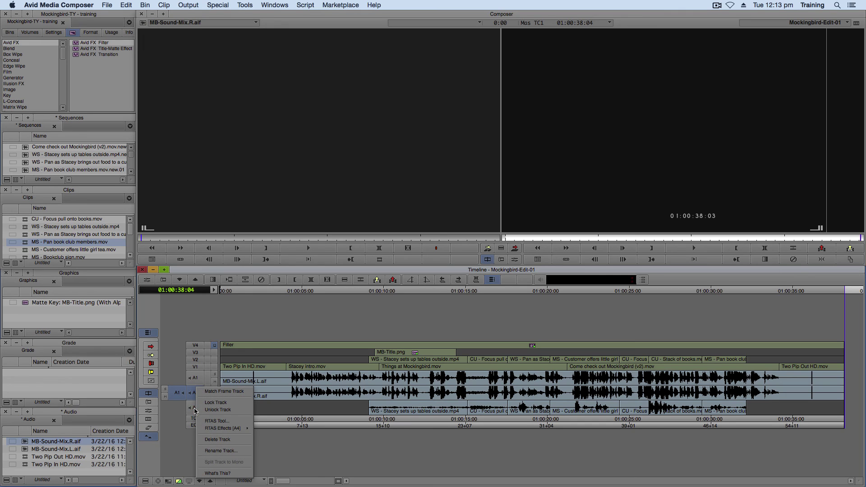
left_click(213, 439)
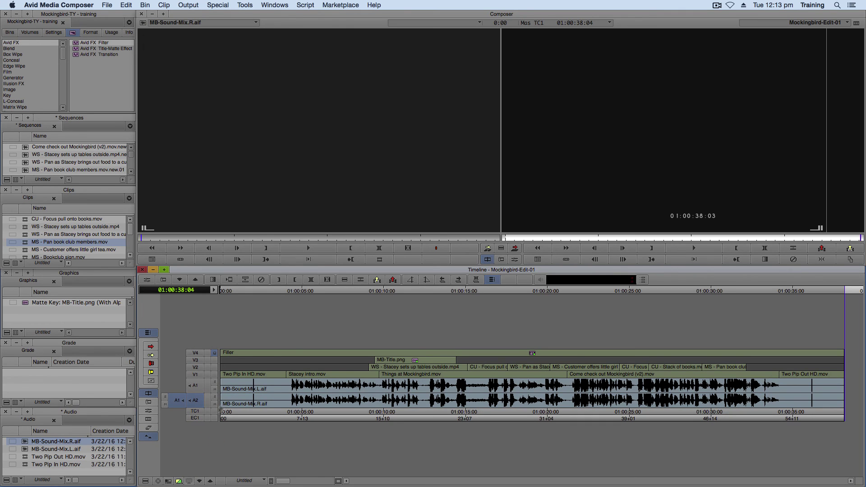
left_click(241, 290)
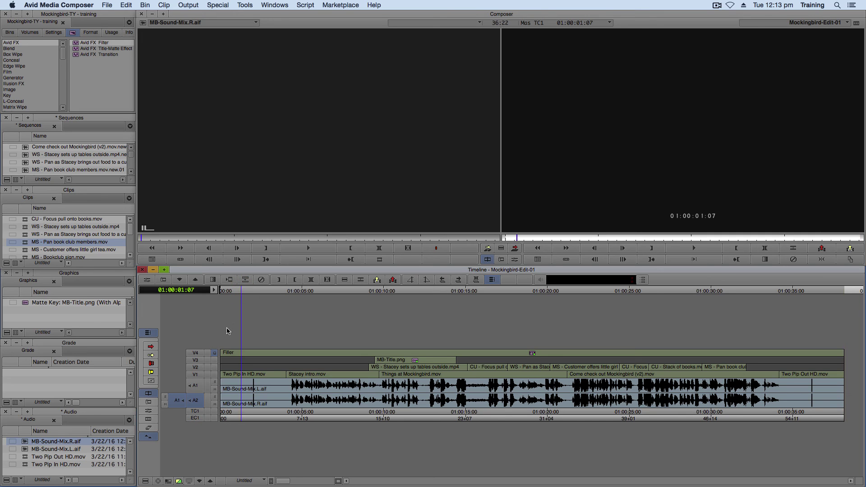
key("space")
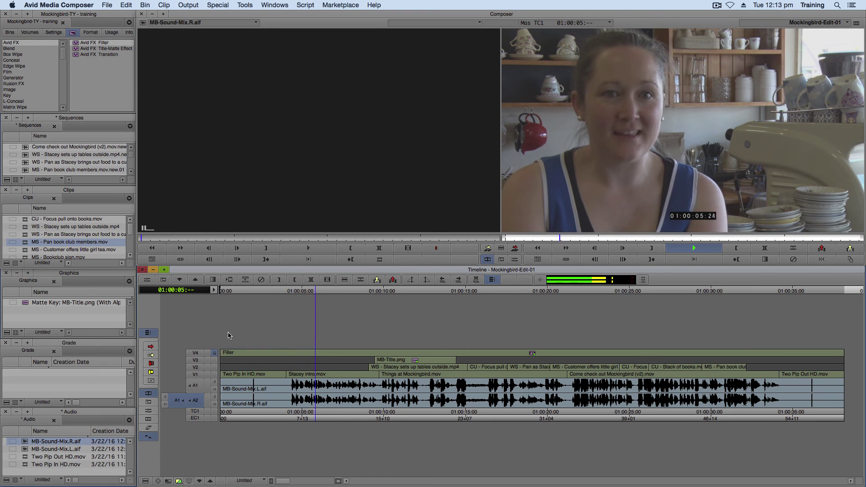
key("space")
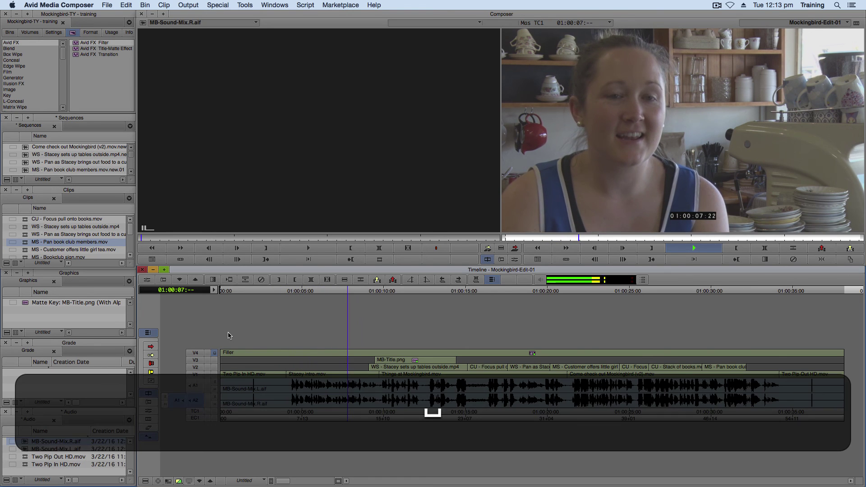